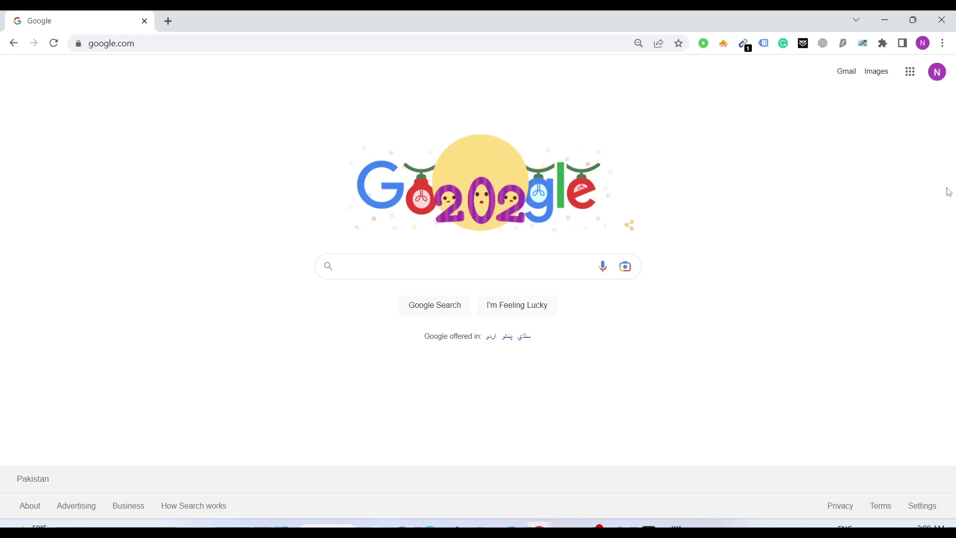
- Copy the Email Extractor web-store link from the CEO notes and close its store page
{"action": "key", "text": "alt+Tab"}
{"action": "key", "text": "alt+Tab"}
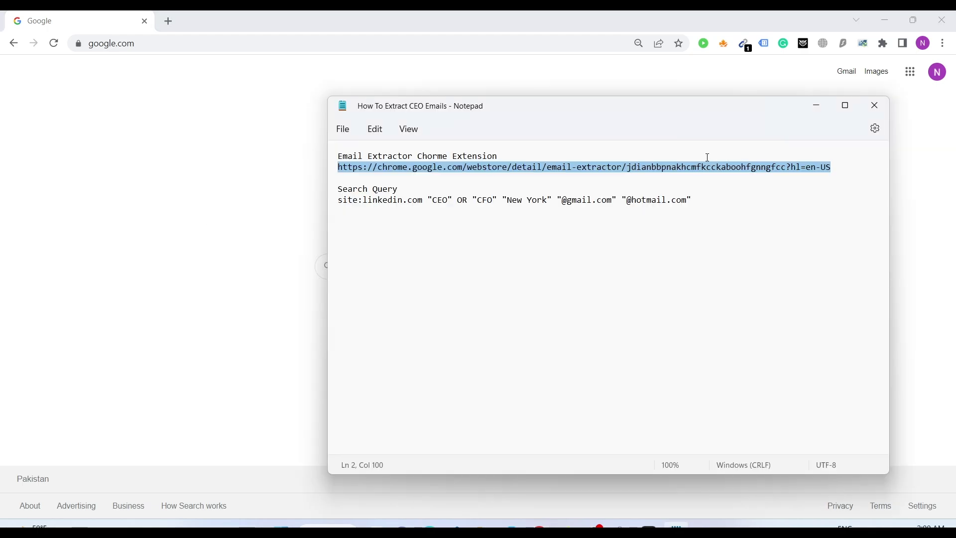
{"action": "left_click", "coordinate": [596, 180]}
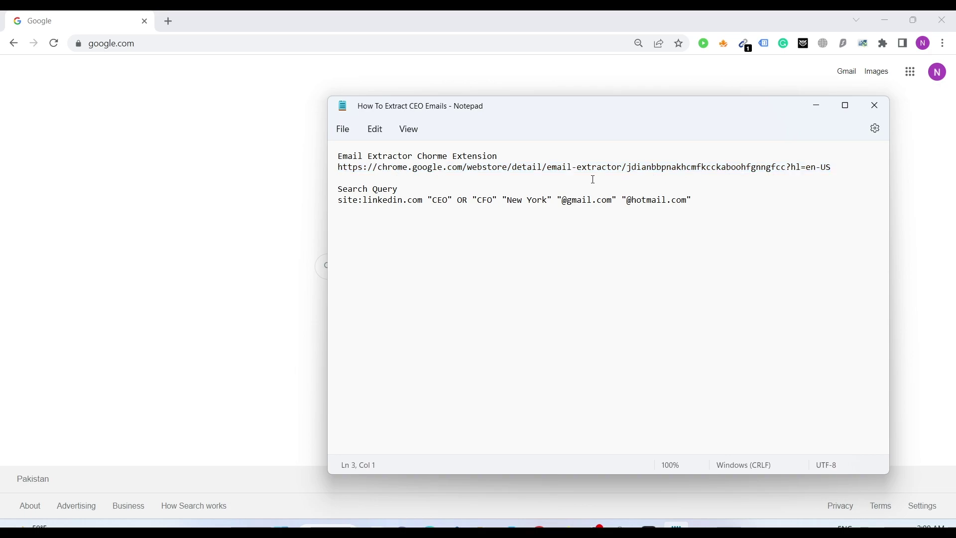
{"action": "left_click_drag", "start_coordinate": [863, 170], "coordinate": [326, 171]}
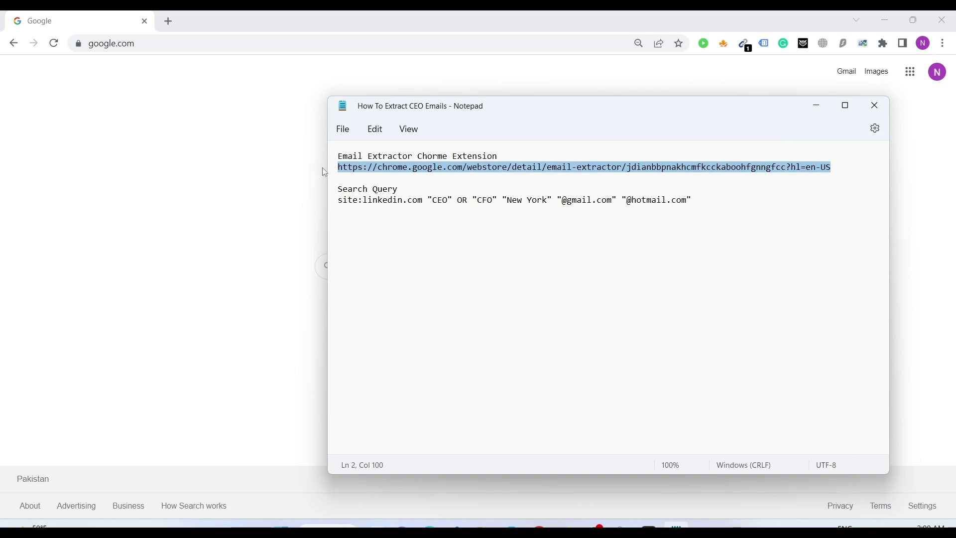
{"action": "double_click", "coordinate": [757, 180]}
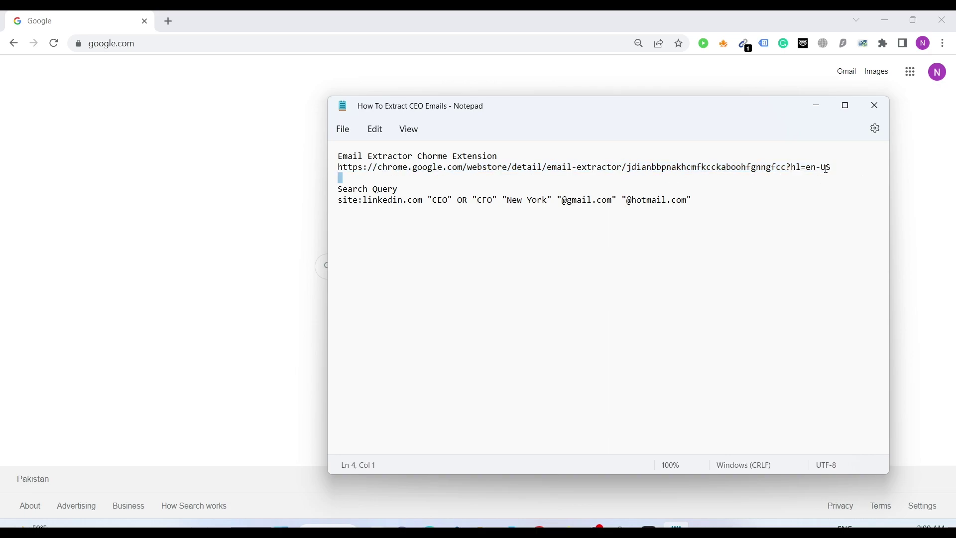
{"action": "left_click_drag", "start_coordinate": [826, 171], "coordinate": [344, 170]}
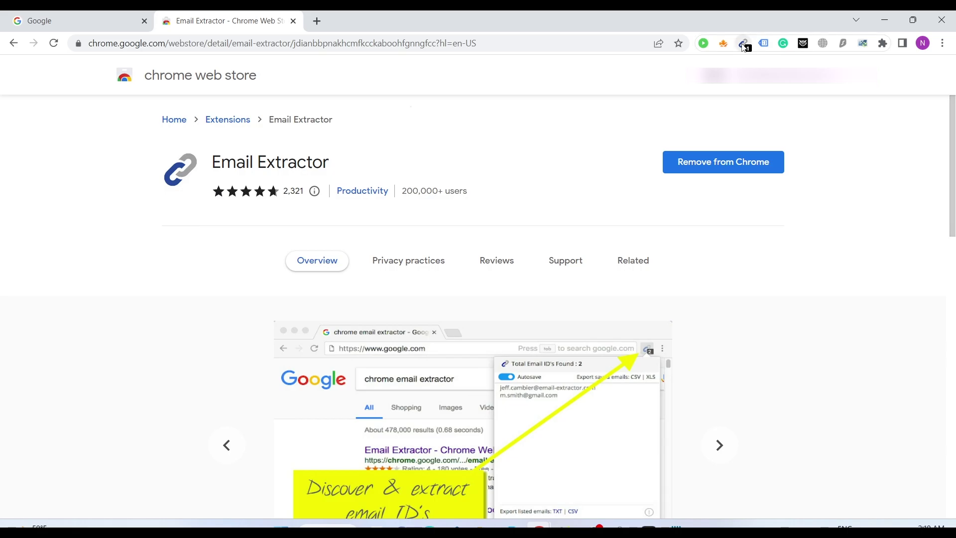
{"action": "left_click", "coordinate": [293, 20]}
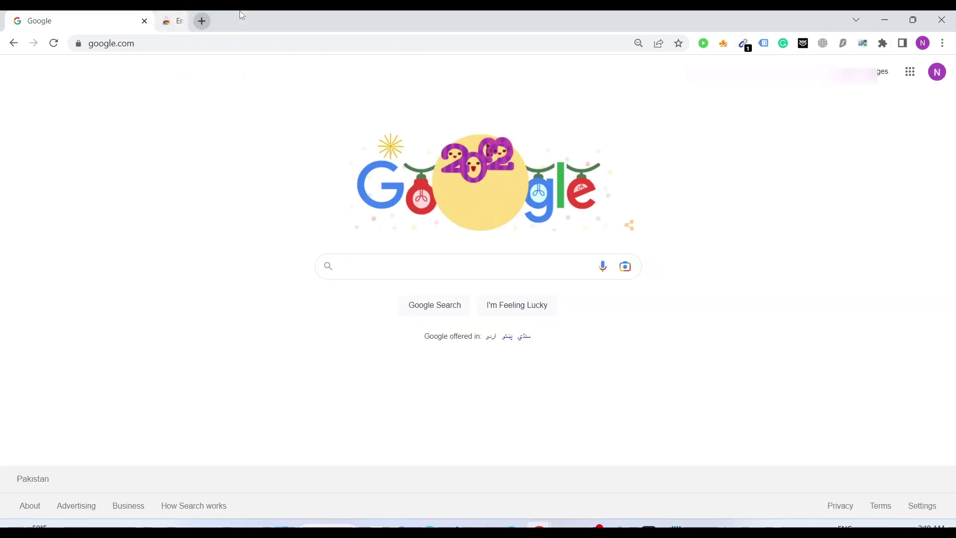
- Copy the saved LinkedIn search-query line and return to the Google homepage
{"action": "key", "text": "alt+Tab"}
{"action": "triple_click", "coordinate": [565, 200]}
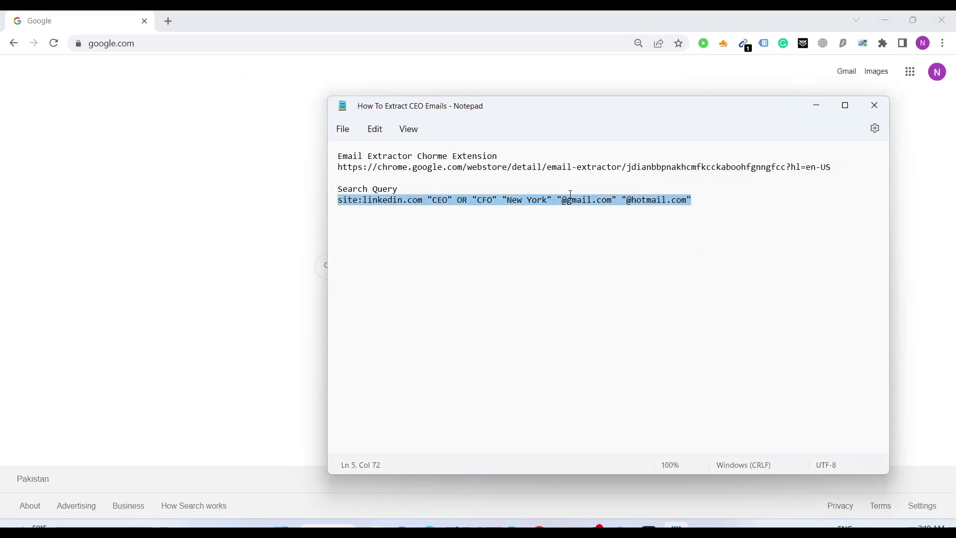
{"action": "left_click", "coordinate": [240, 225]}
- Paste the site:linkedin.com "CEO" OR "CFO" query into Google and check its site and title terms
{"action": "left_click", "coordinate": [471, 266]}
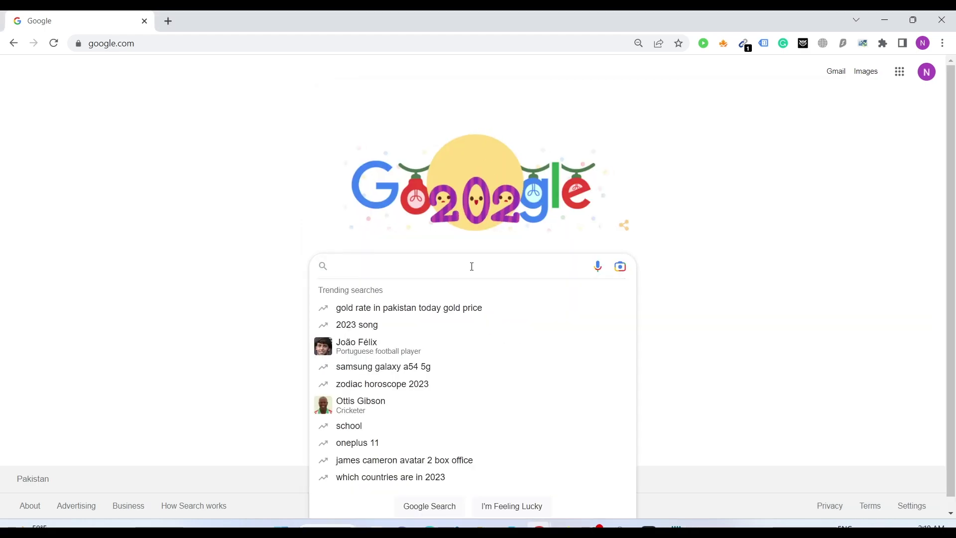
{"action": "key", "text": "ctrl+v"}
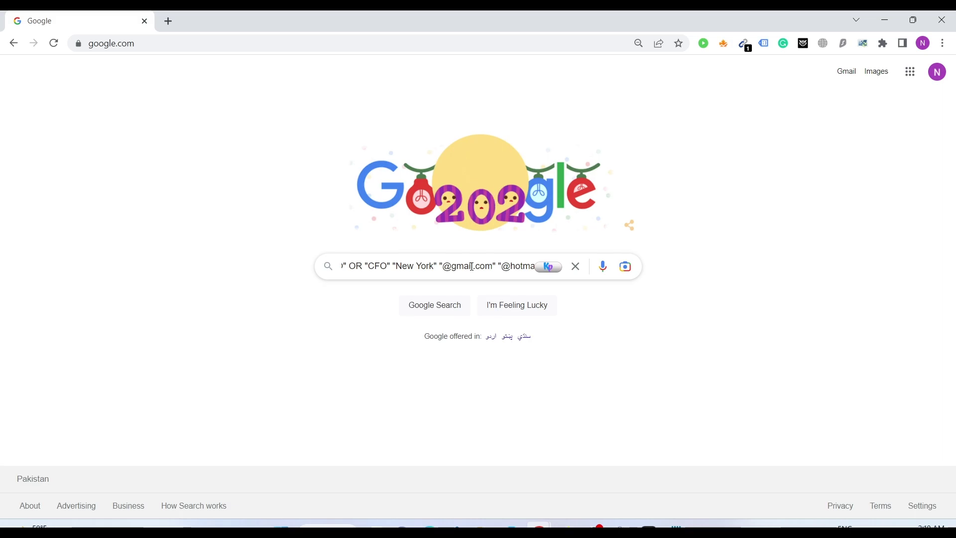
{"action": "key", "text": "Home"}
{"action": "key", "text": "shift+Home"}
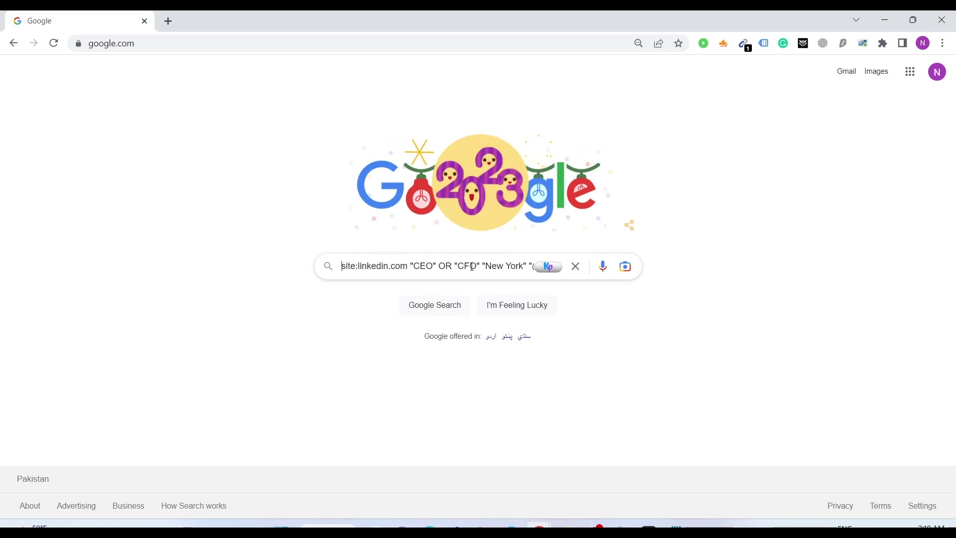
{"action": "key", "text": "shift+Right"}
{"action": "key", "text": "shift+Right"}
{"action": "key", "text": "shift+Right"}
{"action": "key", "text": "shift+Right"}
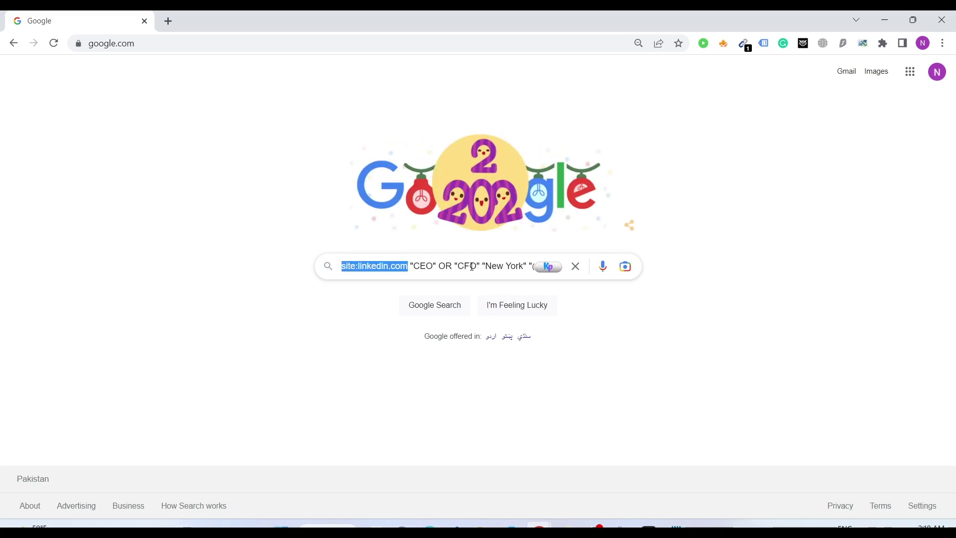
{"action": "key", "text": "Right"}
{"action": "key", "text": "Left"}
{"action": "key", "text": "Left"}
{"action": "key", "text": "Left"}
{"action": "key", "text": "Left"}
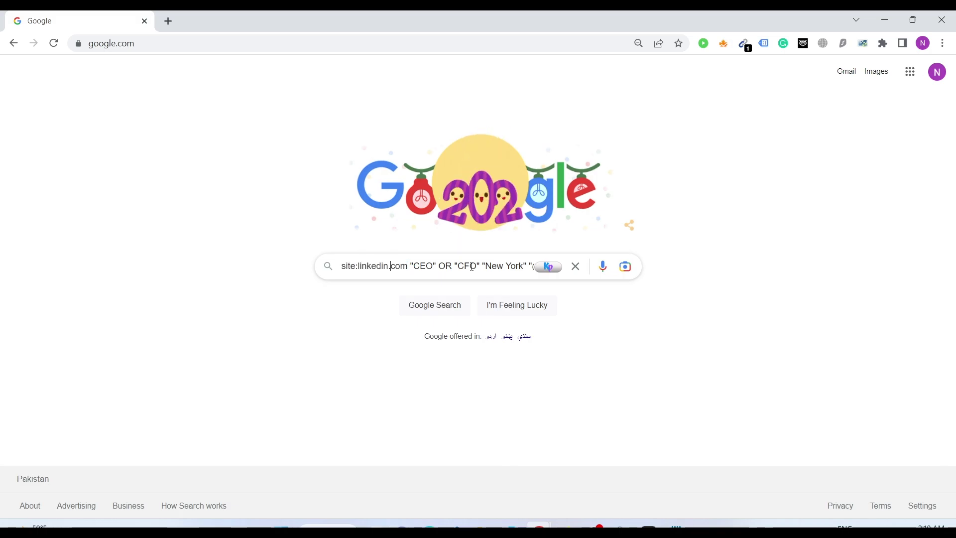
{"action": "key", "text": "shift+Right"}
{"action": "key", "text": "shift+Right"}
{"action": "key", "text": "shift+Right"}
{"action": "key", "text": "shift+Right"}
{"action": "key", "text": "shift+Right"}
{"action": "key", "text": "shift+Right"}
{"action": "key", "text": "shift+Right"}
{"action": "key", "text": "shift+Right"}
{"action": "key", "text": "shift+Right"}
{"action": "key", "text": "shift+Right"}
{"action": "key", "text": "shift+Right"}
{"action": "key", "text": "shift+Right"}
{"action": "key", "text": "shift+Right"}
{"action": "key", "text": "shift+Right"}
{"action": "key", "text": "shift+Right"}
{"action": "key", "text": "shift+Right"}
{"action": "key", "text": "shift+Right"}
{"action": "key", "text": "shift+Right"}
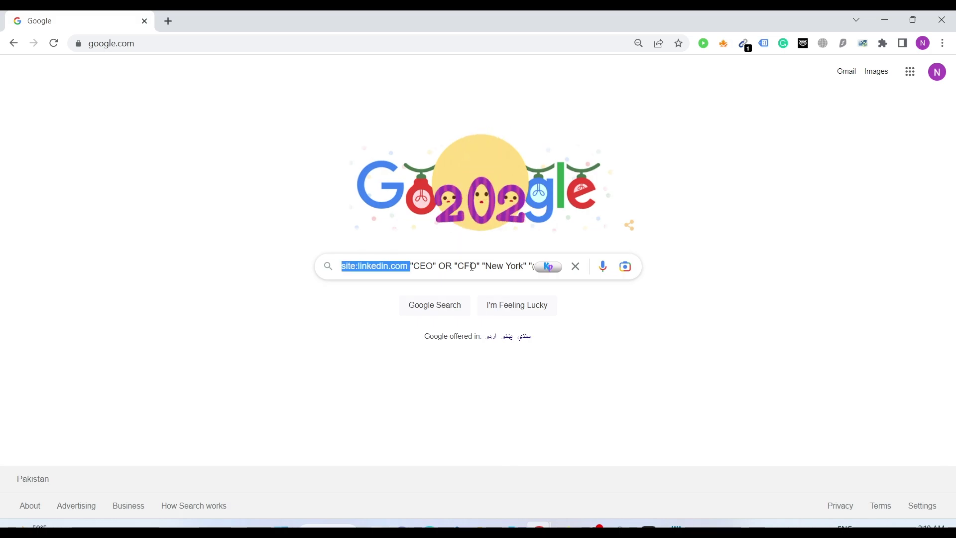
{"action": "key", "text": "Right"}
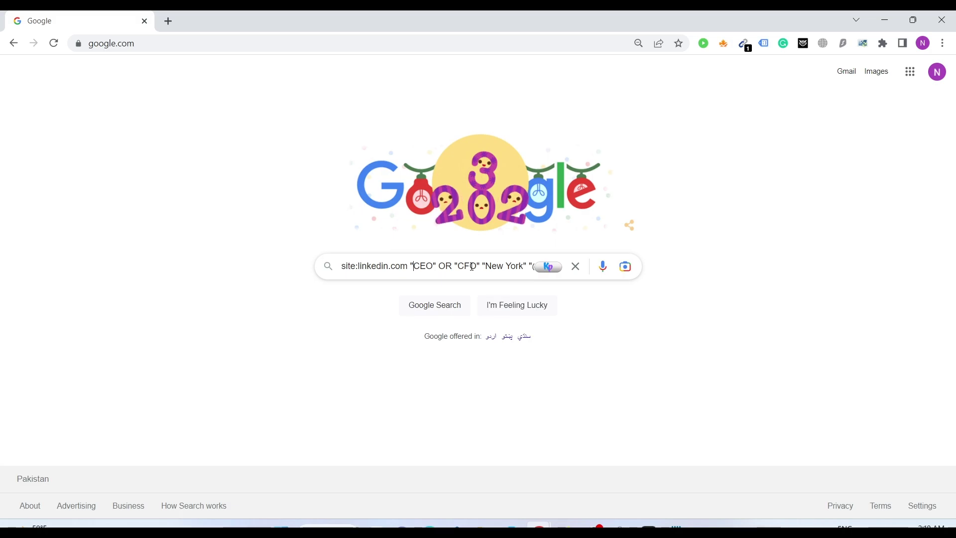
{"action": "key", "text": "shift+Right"}
{"action": "key", "text": "shift+Right"}
{"action": "key", "text": "shift+Right"}
{"action": "key", "text": "shift+Right"}
{"action": "key", "text": "shift+Right"}
{"action": "key", "text": "shift+Right"}
{"action": "key", "text": "shift+Right"}
{"action": "key", "text": "shift+Right"}
{"action": "key", "text": "shift+Right"}
{"action": "key", "text": "shift+Right"}
{"action": "key", "text": "shift+Right"}
{"action": "key", "text": "shift+Right"}
{"action": "key", "text": "shift+Right"}
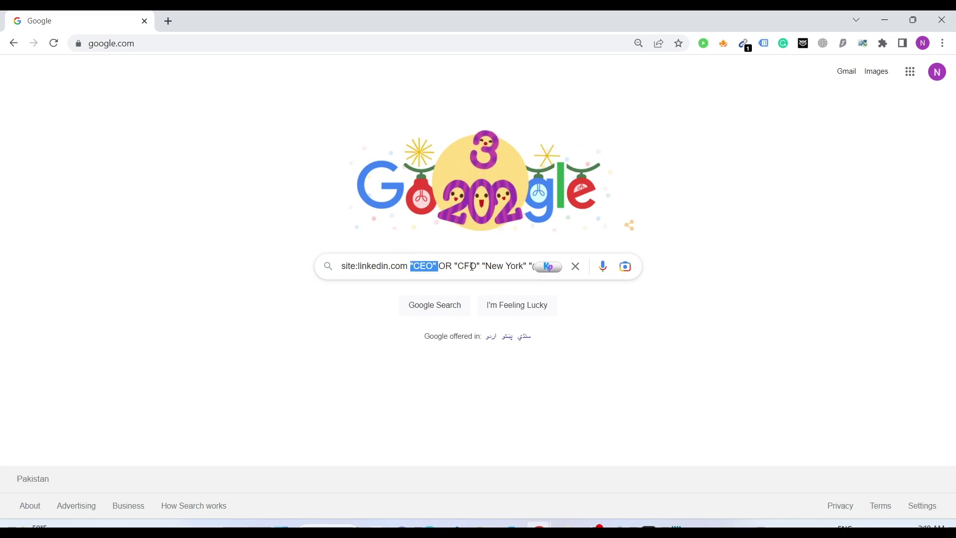
{"action": "key", "text": "shift+Right"}
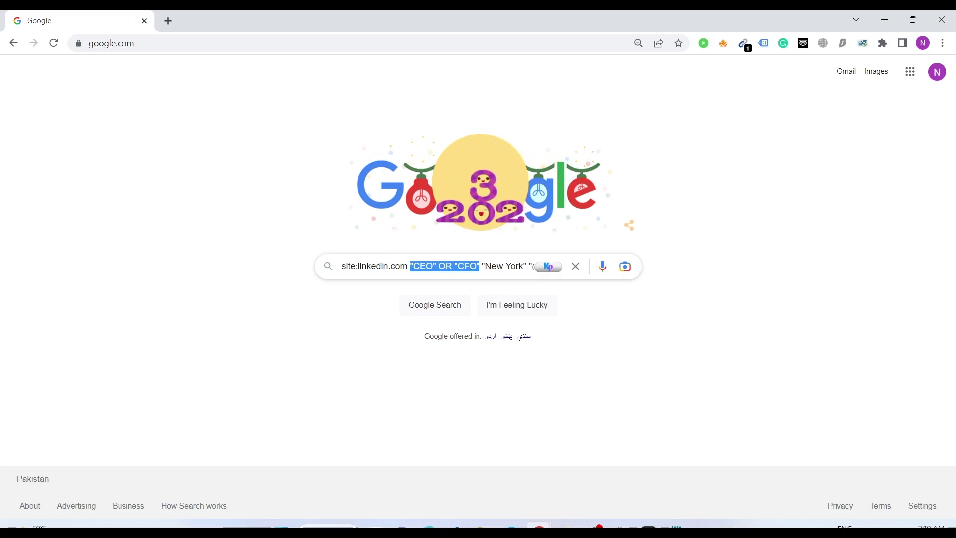
{"action": "key", "text": "Right"}
{"action": "key", "text": "Right"}
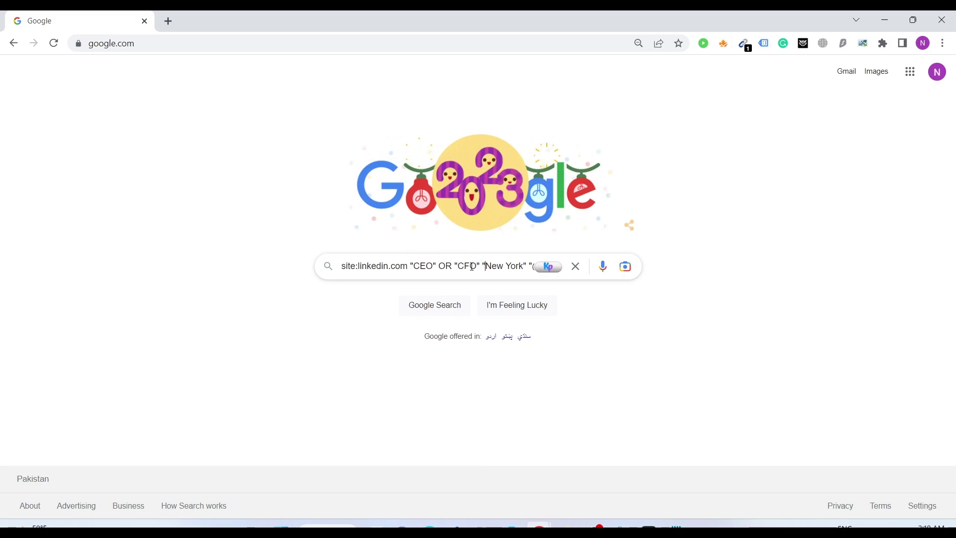
{"action": "key", "text": "shift+Right"}
{"action": "key", "text": "shift+Right"}
{"action": "key", "text": "shift+Right"}
{"action": "key", "text": "shift+Right"}
{"action": "key", "text": "shift+Right"}
{"action": "key", "text": "shift+Right"}
{"action": "key", "text": "shift+Right"}
{"action": "key", "text": "shift+Right"}
{"action": "key", "text": "shift+Right"}
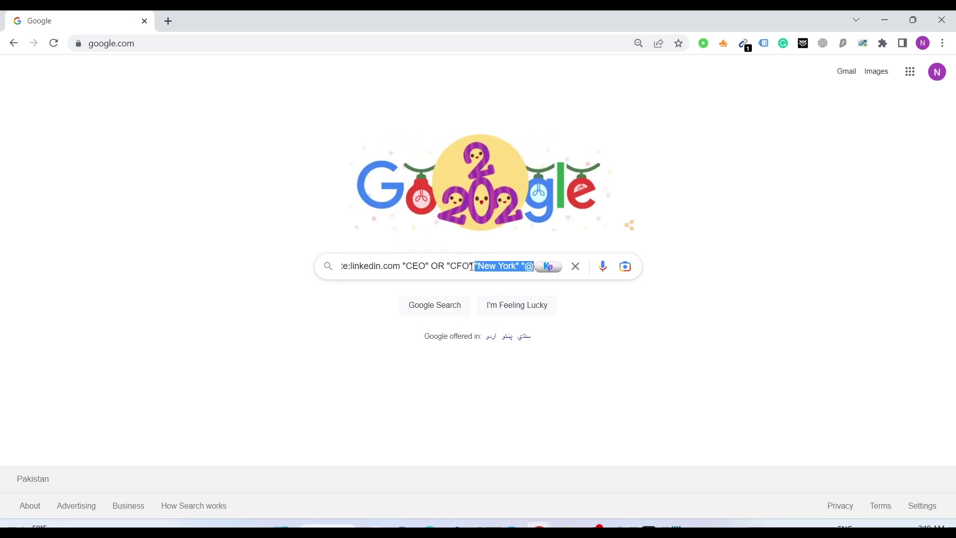
{"action": "key", "text": "shift+Right"}
{"action": "key", "text": "shift+Right"}
{"action": "key", "text": "shift+Right"}
{"action": "key", "text": "shift+Right"}
{"action": "key", "text": "Right"}
{"action": "key", "text": "Left"}
{"action": "key", "text": "Left"}
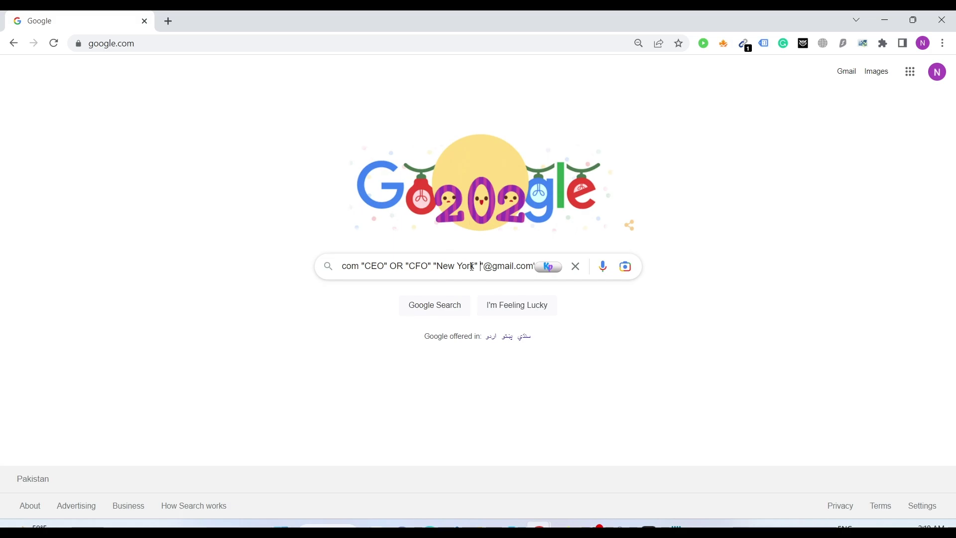
{"action": "key", "text": "ctrl+shift+Left"}
{"action": "key", "text": "ctrl+shift+Left"}
{"action": "key", "text": "ctrl+Right"}
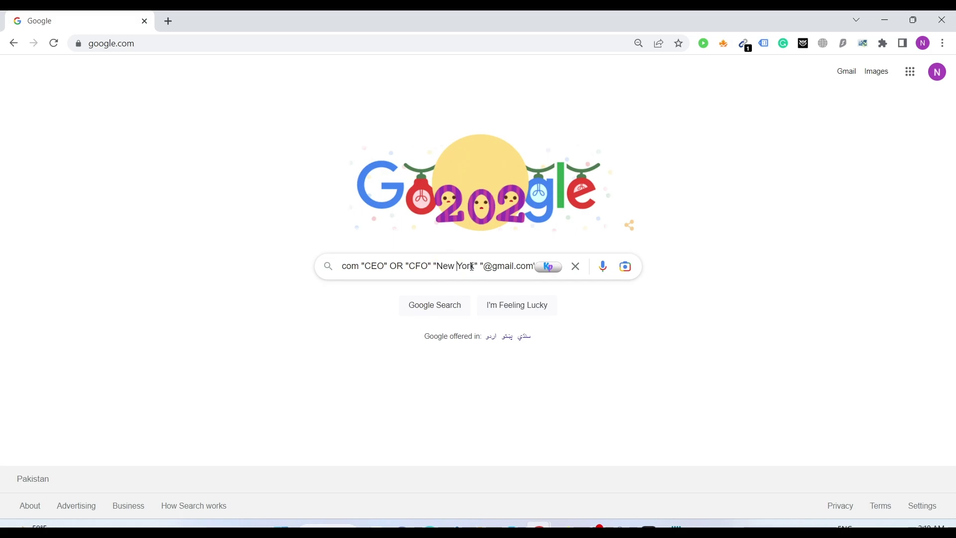
{"action": "key", "text": "ctrl+shift+Right"}
{"action": "key", "text": "ctrl+shift+Right"}
{"action": "key", "text": "ctrl+shift+Right"}
{"action": "key", "text": "ctrl+shift+Right"}
{"action": "key", "text": "ctrl+shift+Right"}
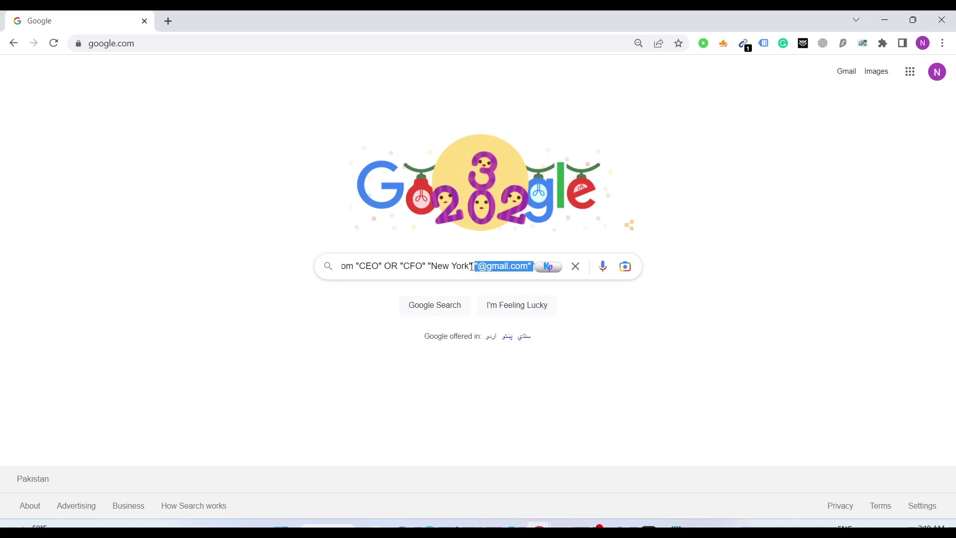
{"action": "key", "text": "ctrl+shift+Right"}
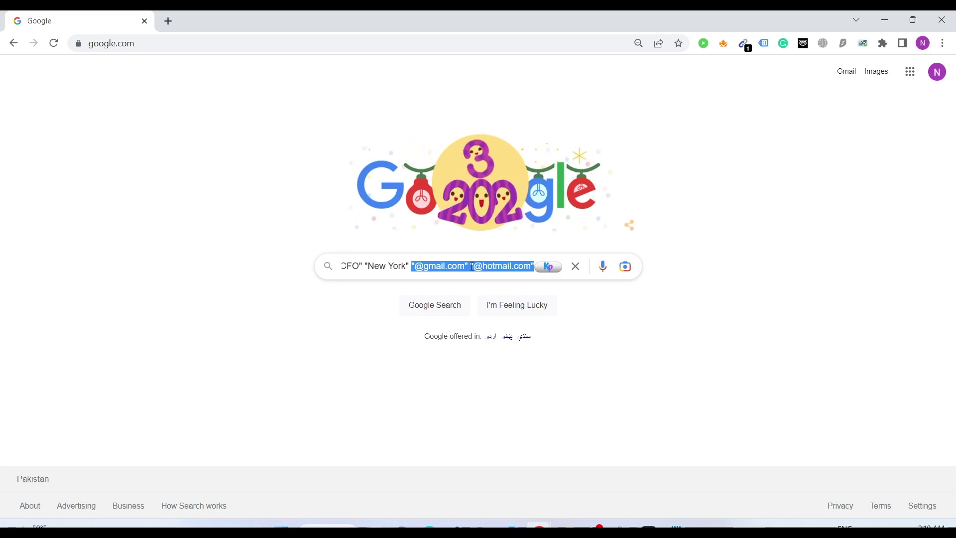
{"action": "key", "text": "ctrl+Left"}
{"action": "key", "text": "ctrl+Left"}
{"action": "key", "text": "ctrl+Left"}
{"action": "key", "text": "ctrl+Left"}
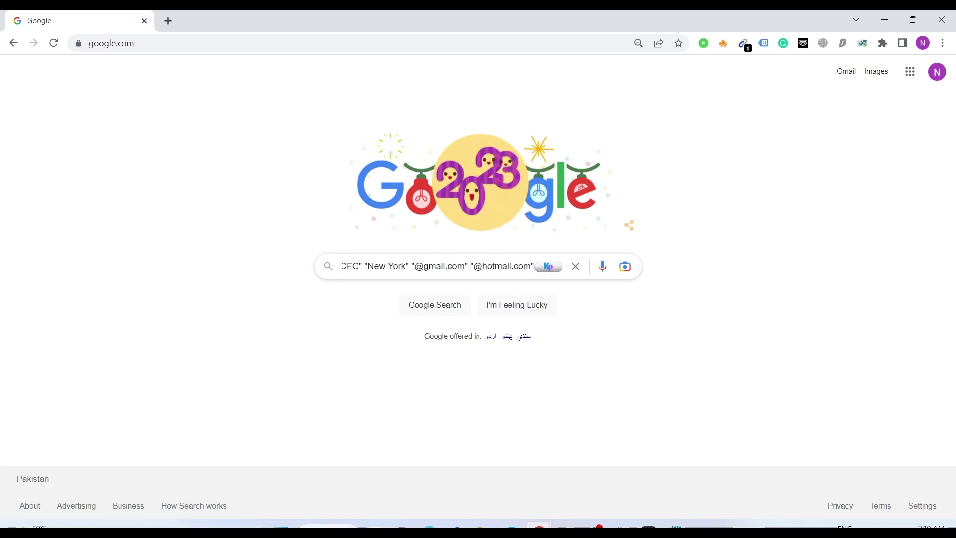
{"action": "key", "text": "ctrl+shift+Right"}
{"action": "key", "text": "ctrl+shift+Left"}
{"action": "key", "text": "ctrl+shift+Left"}
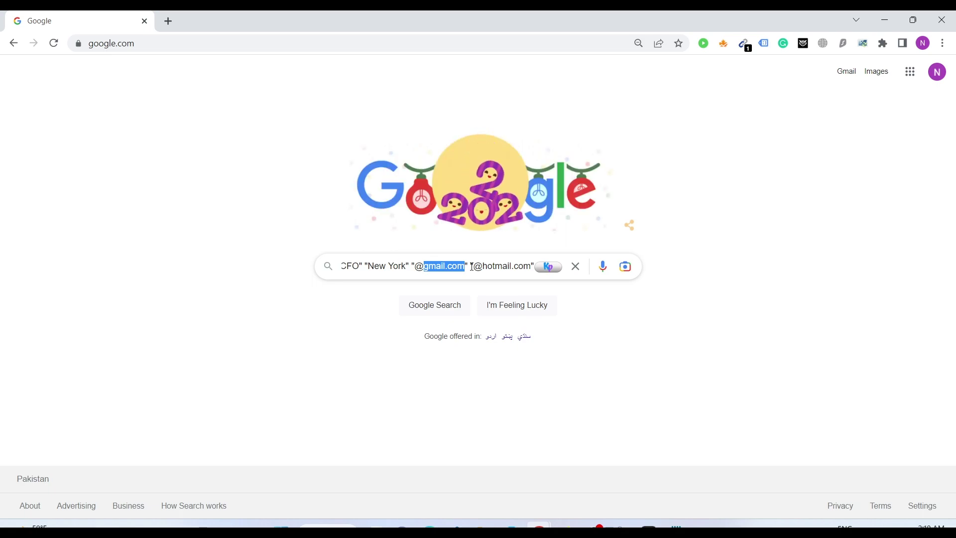
{"action": "key", "text": "ctrl+Left"}
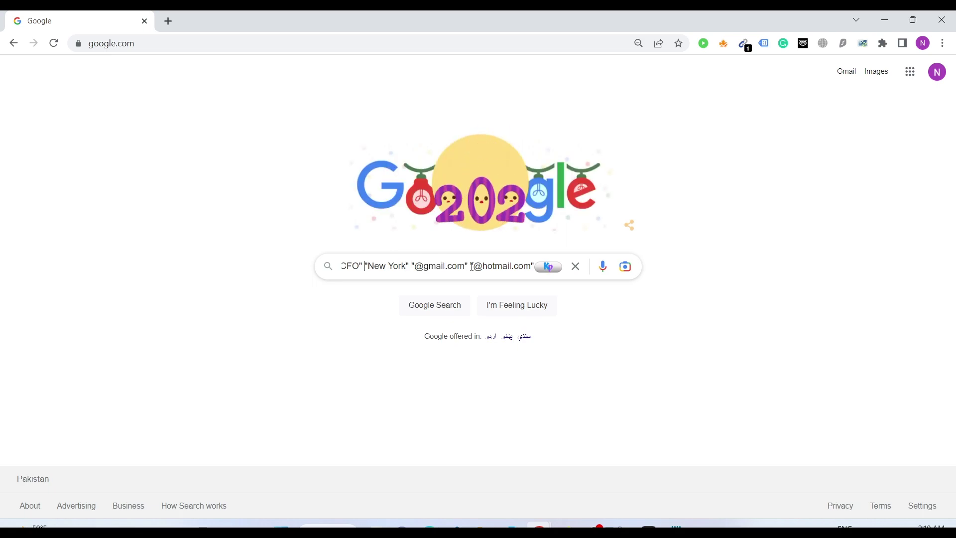
{"action": "key", "text": "ctrl+shift+Right"}
{"action": "key", "text": "ctrl+shift+Right"}
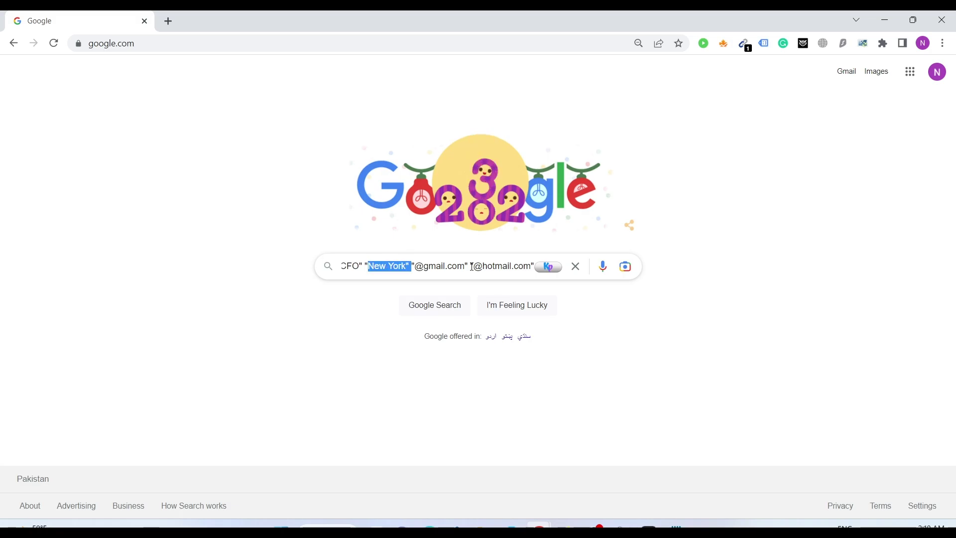
{"action": "key", "text": "ctrl+Left"}
{"action": "key", "text": "ctrl+Left"}
{"action": "key", "text": "ctrl+Left"}
{"action": "key", "text": "ctrl+Left"}
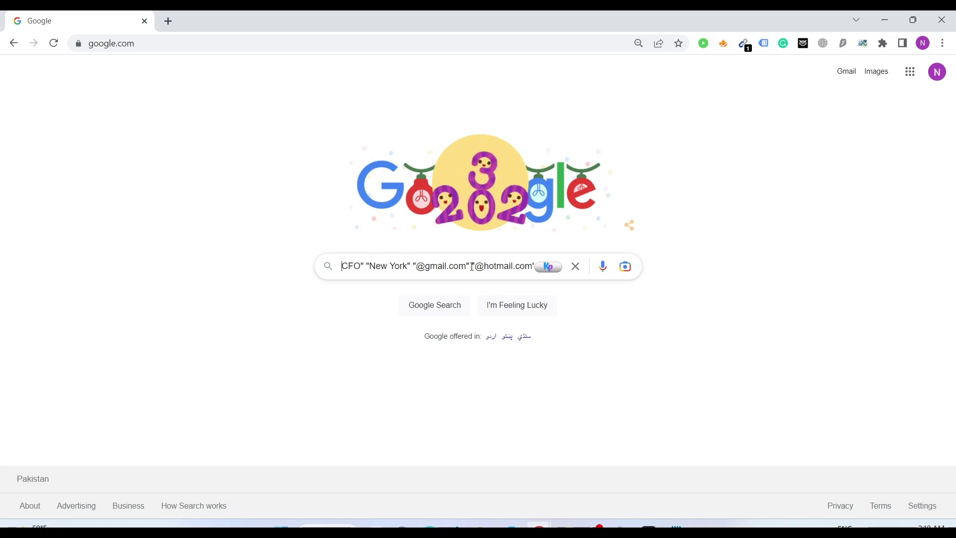
{"action": "key", "text": "ctrl+Left"}
{"action": "key", "text": "ctrl+Left"}
{"action": "key", "text": "ctrl+Left"}
{"action": "key", "text": "ctrl+Left"}
{"action": "key", "text": "ctrl+Left"}
{"action": "key", "text": "ctrl+Left"}
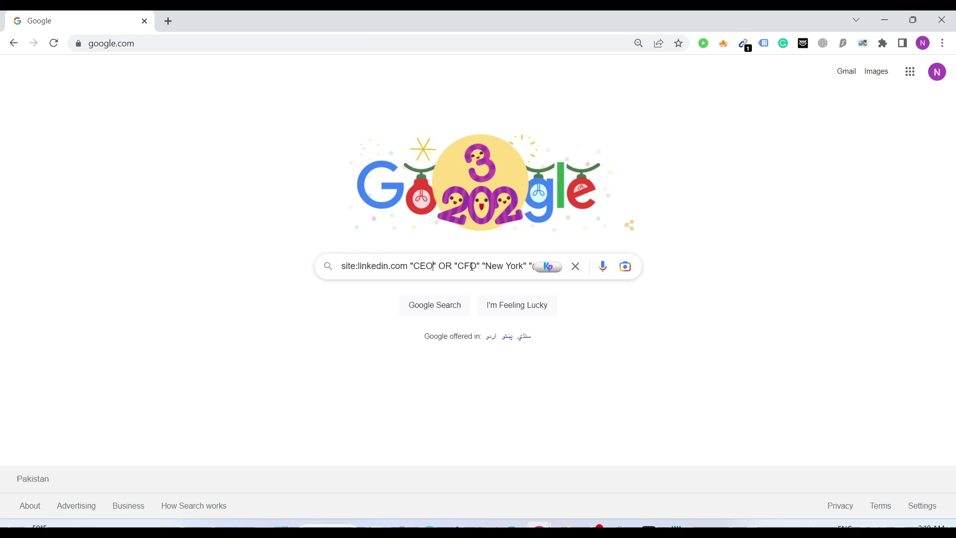
{"action": "key", "text": "ctrl+Right"}
{"action": "key", "text": "ctrl+Right"}
{"action": "key", "text": "ctrl+Right"}
{"action": "key", "text": "ctrl+Right"}
{"action": "key", "text": "ctrl+Right"}
{"action": "key", "text": "ctrl+Right"}
{"action": "key", "text": "ctrl+Right"}
{"action": "key", "text": "ctrl+Right"}
{"action": "key", "text": "ctrl+Right"}
{"action": "key", "text": "ctrl+Right"}
- Run the LinkedIn CEO/CFO New York search and check Email Extractor's 118 found addresses
{"action": "key", "text": "Return"}
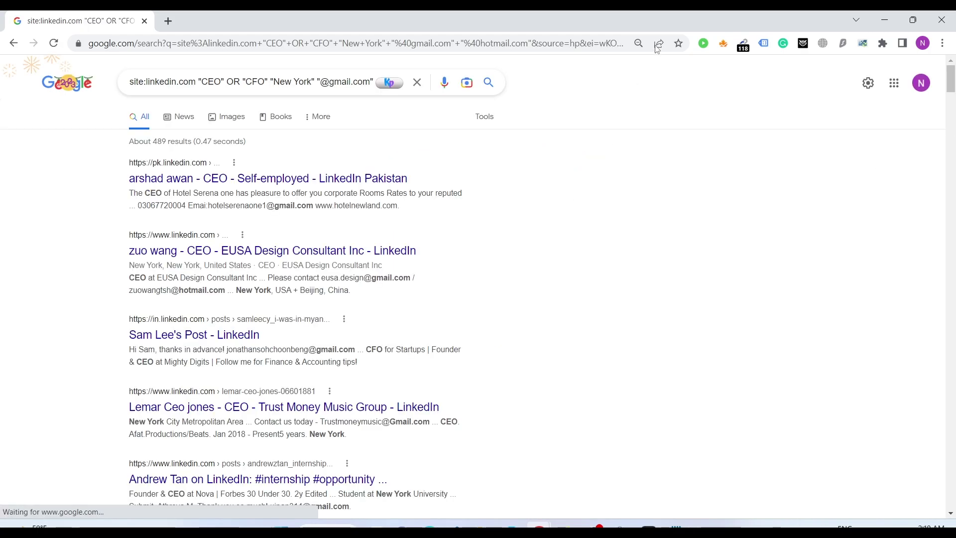
{"action": "left_click", "coordinate": [744, 48]}
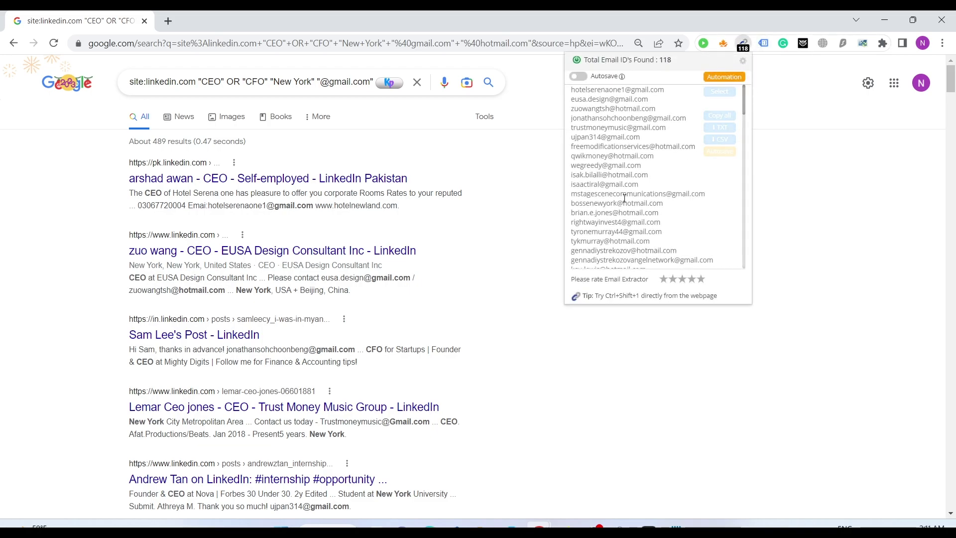
{"action": "left_click", "coordinate": [876, 270]}
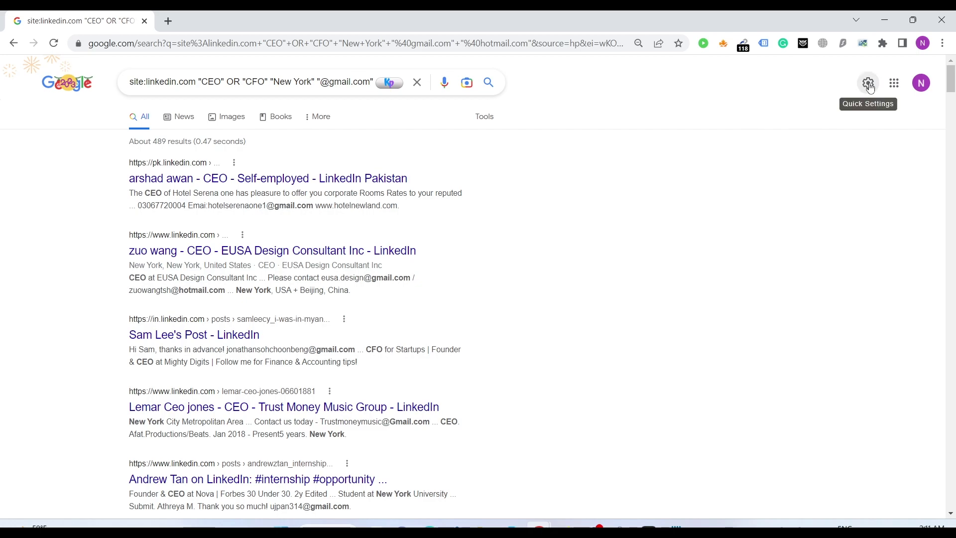
{"action": "left_click_drag", "start_coordinate": [950, 77], "coordinate": [946, 100]}
{"action": "left_click", "coordinate": [868, 84]}
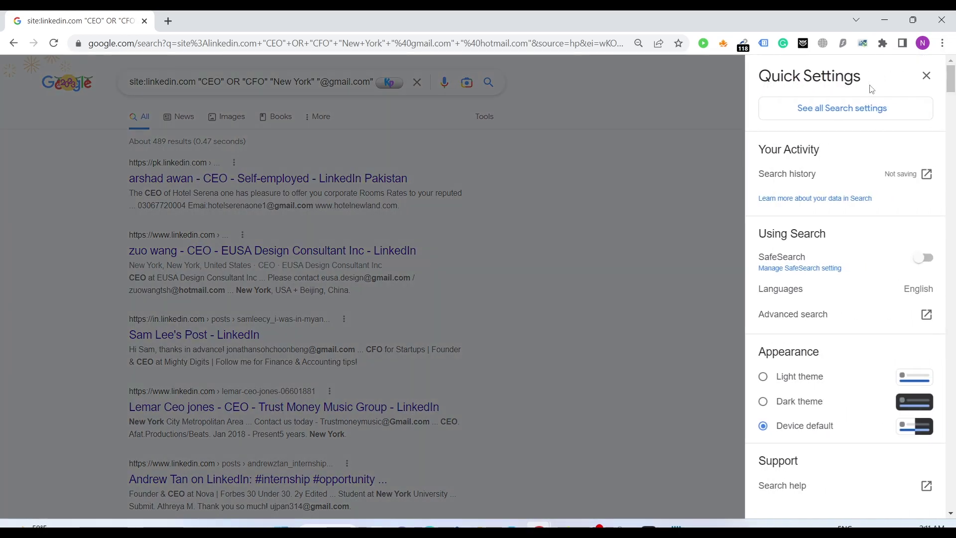
{"action": "left_click", "coordinate": [831, 111]}
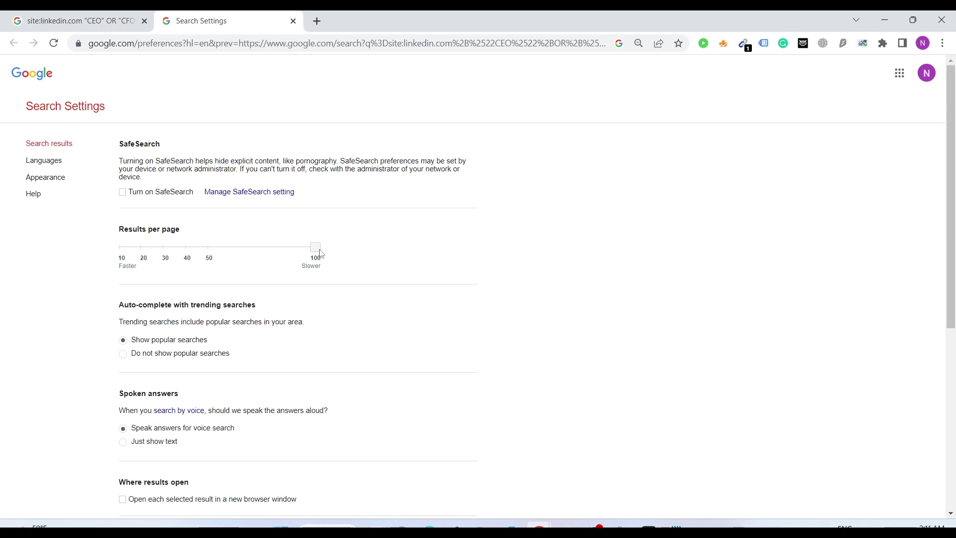
{"action": "mouse_move", "coordinate": [320, 251]}
{"action": "left_mouse_down"}
{"action": "mouse_move", "coordinate": [125, 250]}
{"action": "mouse_move", "coordinate": [316, 252]}
{"action": "left_mouse_up"}
{"action": "scroll", "coordinate": [407, 261], "scroll_direction": "down", "scroll_amount": 5}
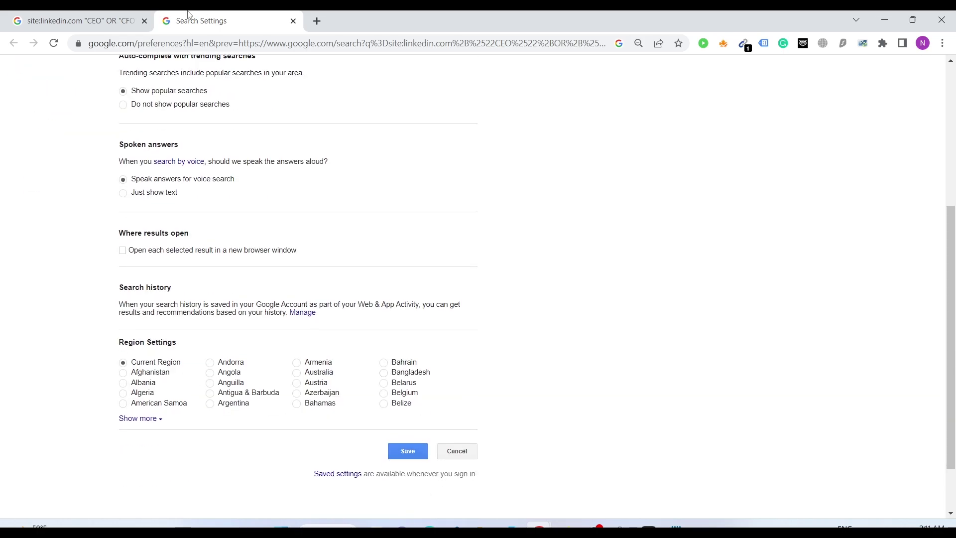
{"action": "left_click", "coordinate": [293, 20]}
{"action": "left_click", "coordinate": [539, 110]}
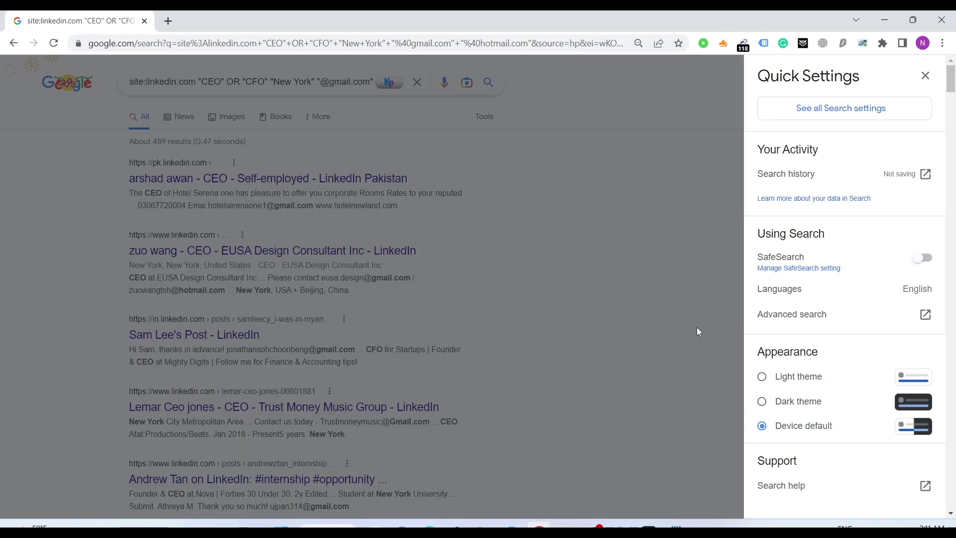
{"action": "left_click", "coordinate": [694, 324]}
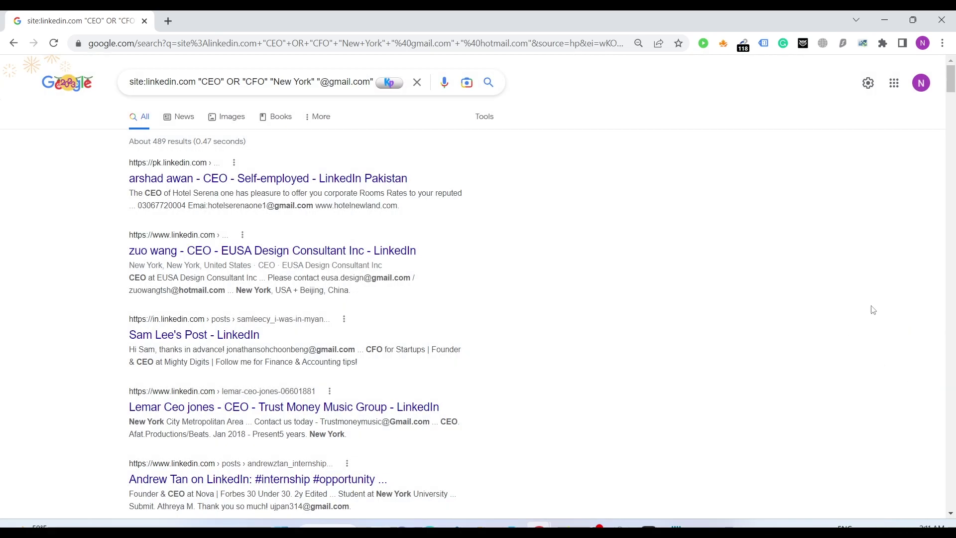
{"action": "scroll", "coordinate": [871, 316], "scroll_direction": "down", "scroll_amount": 7}
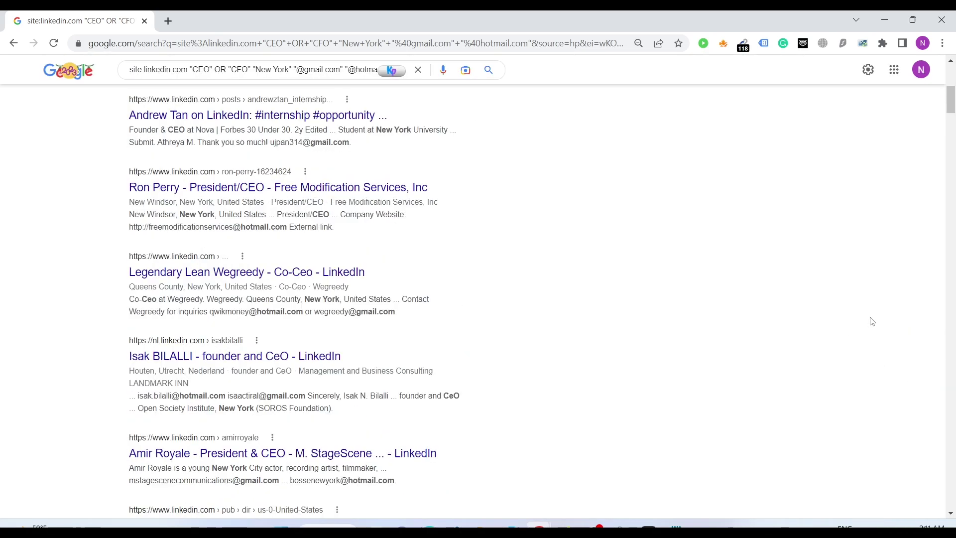
{"action": "scroll", "coordinate": [870, 322], "scroll_direction": "up", "scroll_amount": 7}
{"action": "mouse_move", "coordinate": [951, 78]}
{"action": "left_mouse_down"}
{"action": "mouse_move", "coordinate": [952, 498]}
{"action": "mouse_move", "coordinate": [951, 74]}
{"action": "left_mouse_up"}
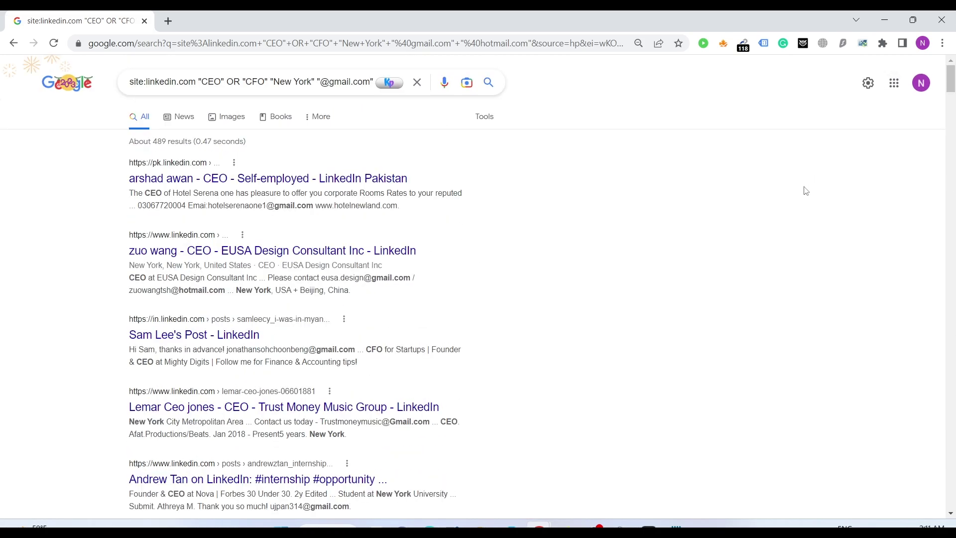
- Export the 118 found emails as download (4).txt and open it to check the list
{"action": "left_click", "coordinate": [744, 44]}
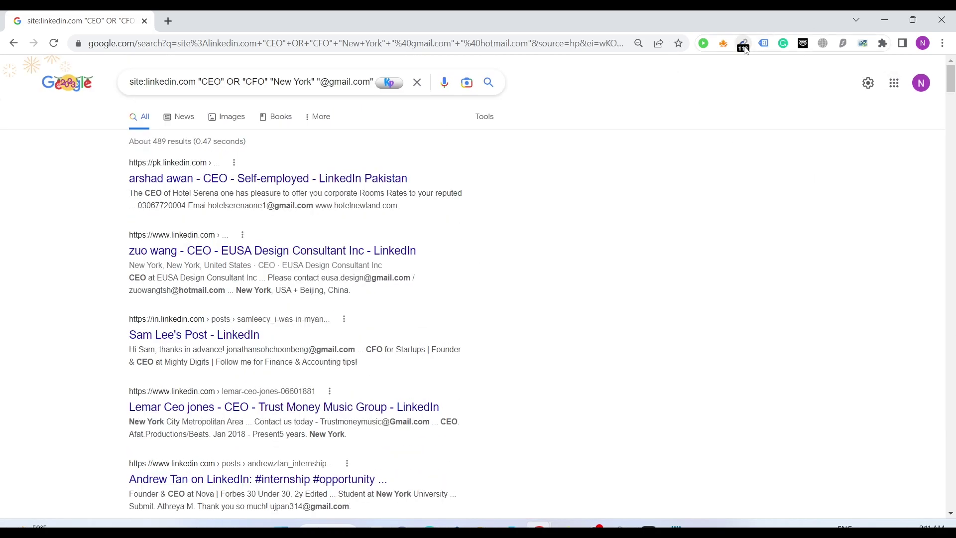
{"action": "left_click", "coordinate": [722, 126]}
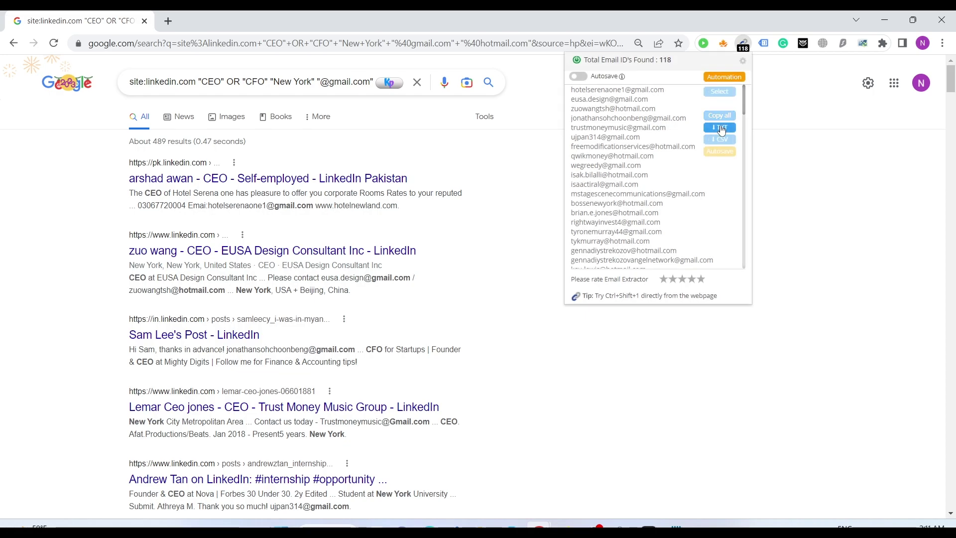
{"action": "left_click", "coordinate": [80, 501]}
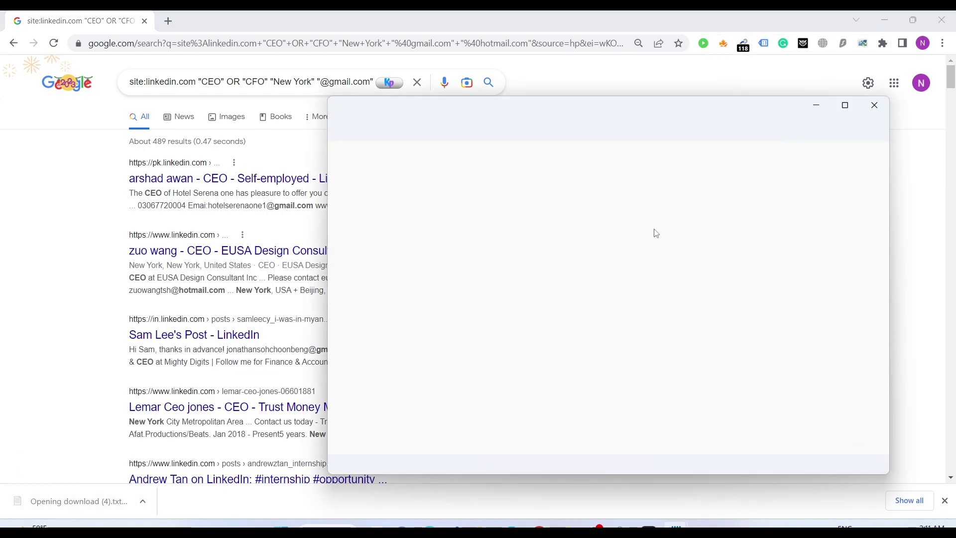
{"action": "left_click", "coordinate": [696, 273]}
{"action": "scroll", "coordinate": [710, 331], "scroll_direction": "down", "scroll_amount": 15}
{"action": "scroll", "coordinate": [711, 331], "scroll_direction": "up", "scroll_amount": 6}
{"action": "scroll", "coordinate": [711, 331], "scroll_direction": "down", "scroll_amount": 8}
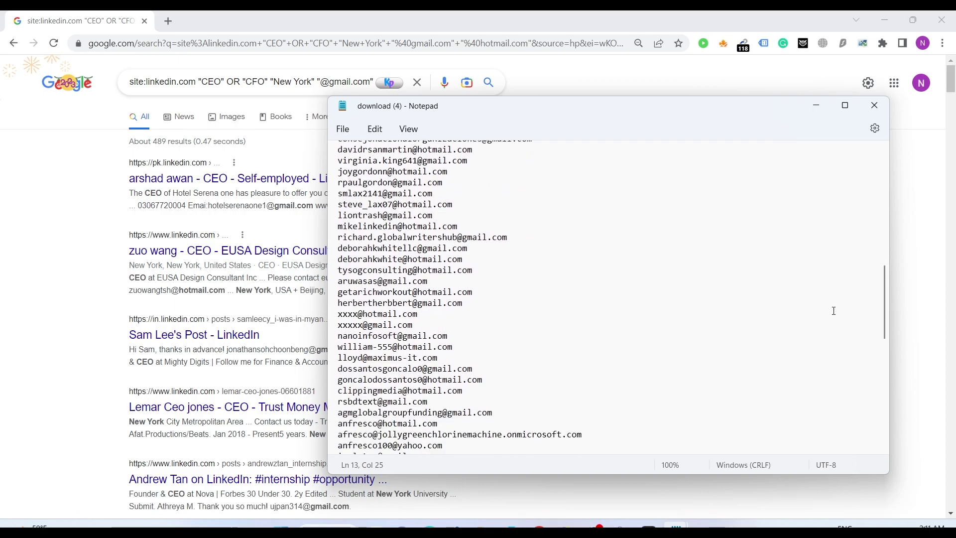
- Return to the LinkedIn search results page
{"action": "left_click", "coordinate": [932, 247]}
{"action": "scroll", "coordinate": [390, 178], "scroll_direction": "down", "scroll_amount": 10}
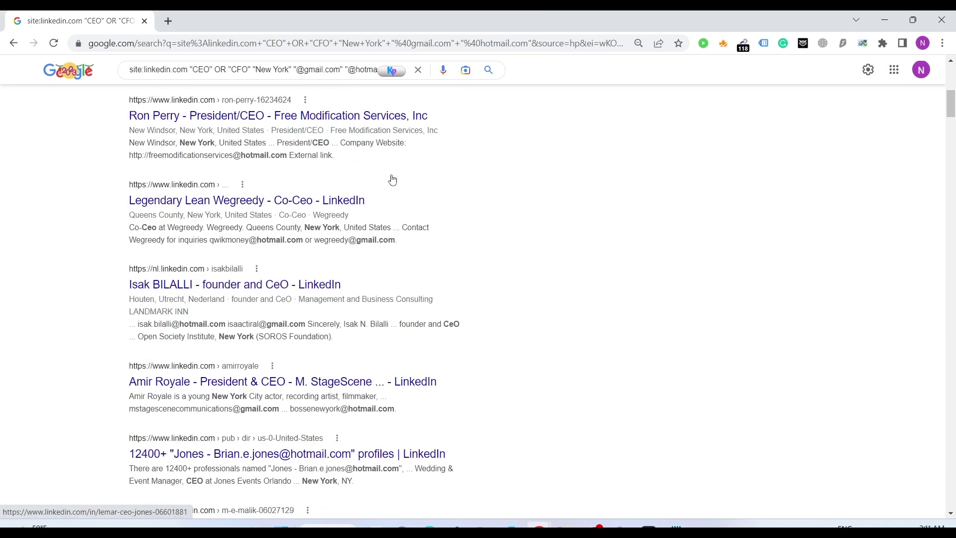
{"action": "scroll", "coordinate": [390, 177], "scroll_direction": "up", "scroll_amount": 10}
- Drop "New York" from the query, rerun it for about 4,890 results, and view the 195 emails
{"action": "left_click", "coordinate": [249, 75]}
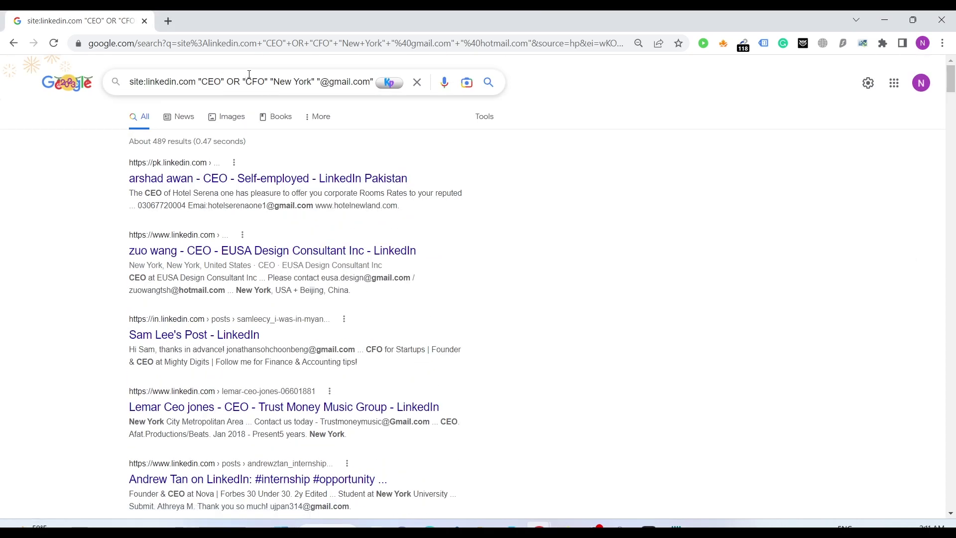
{"action": "key", "text": "shift+Right"}
{"action": "key", "text": "shift+Right"}
{"action": "key", "text": "shift+Right"}
{"action": "key", "text": "shift+Right"}
{"action": "key", "text": "shift+Right"}
{"action": "key", "text": "shift+Right"}
{"action": "key", "text": "shift+Right"}
{"action": "key", "text": "shift+Right"}
{"action": "key", "text": "shift+Right"}
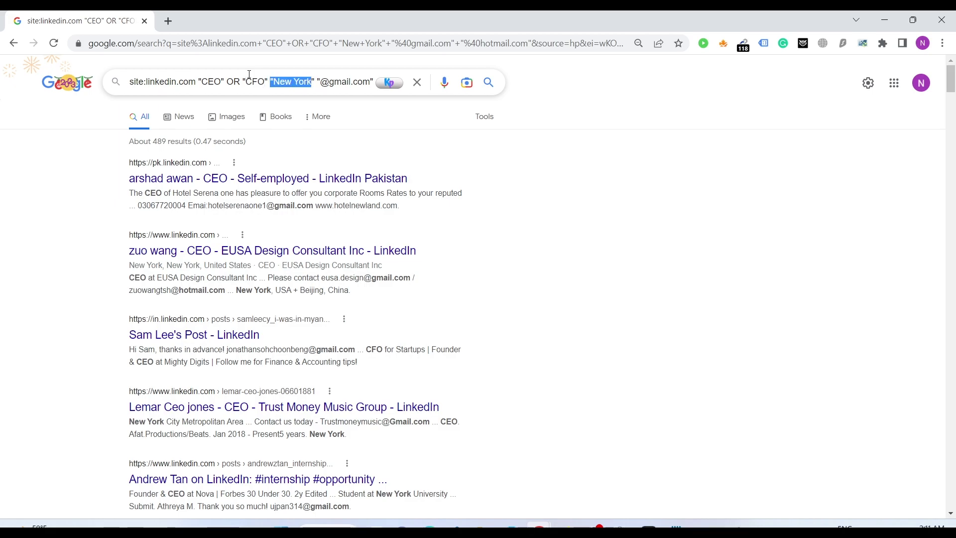
{"action": "key", "text": "BackSpace"}
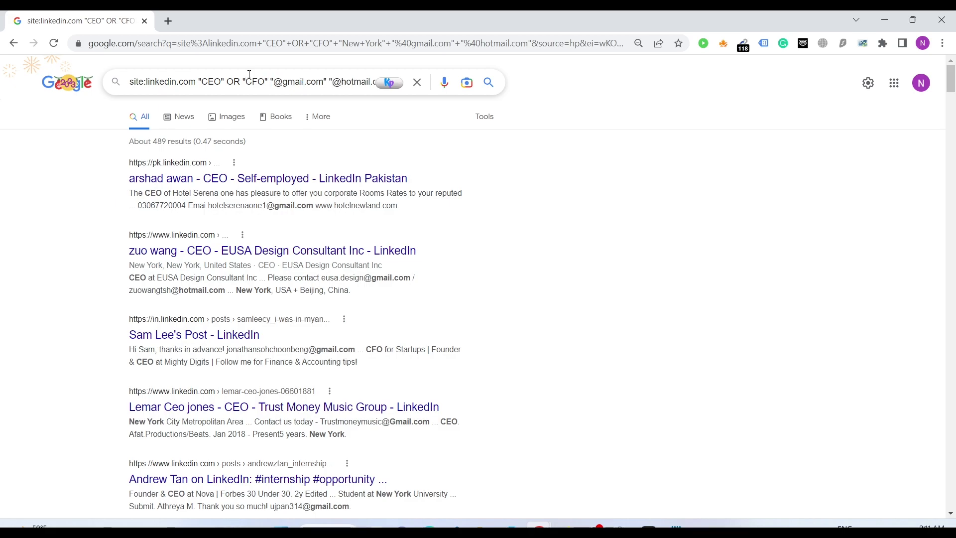
{"action": "key", "text": "Return"}
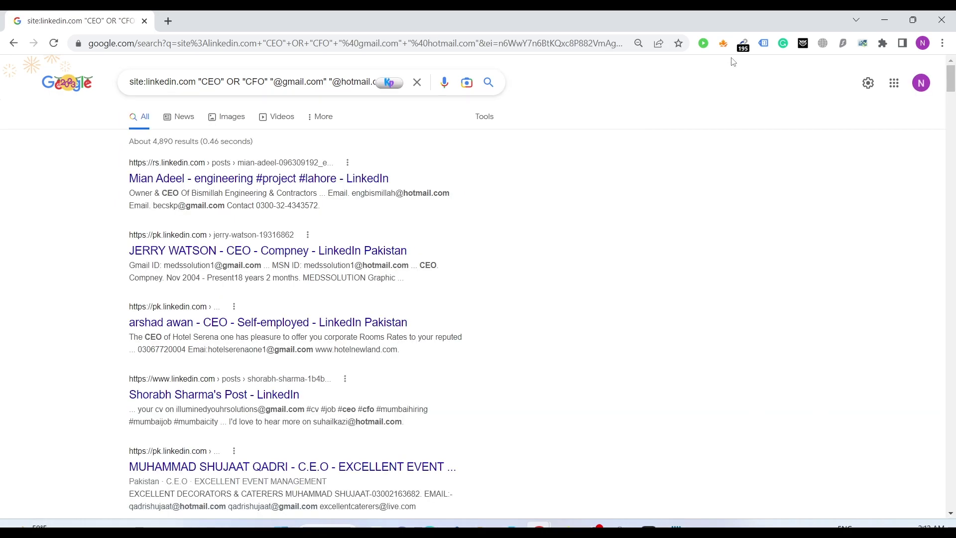
{"action": "left_click", "coordinate": [743, 43]}
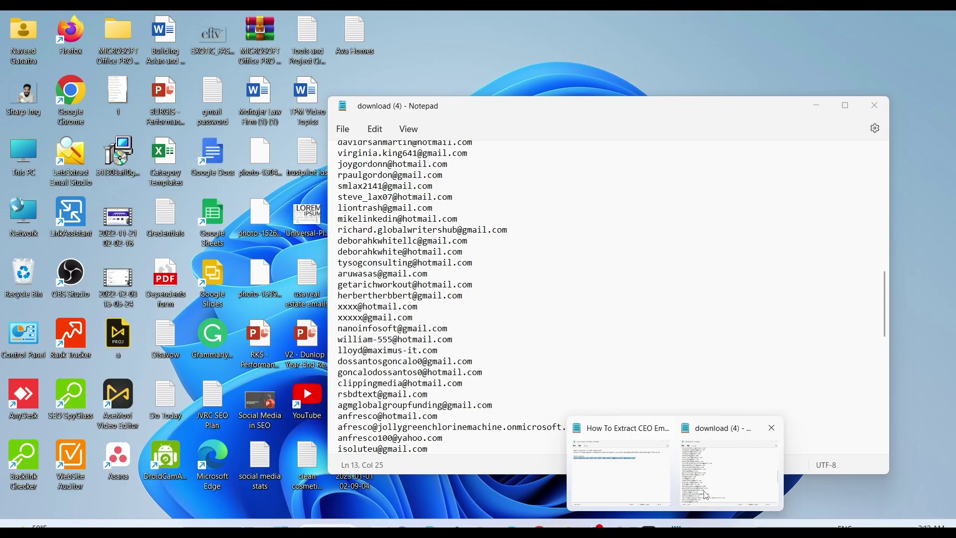
{"action": "left_click", "coordinate": [776, 463]}
{"action": "key", "text": "alt+Tab"}
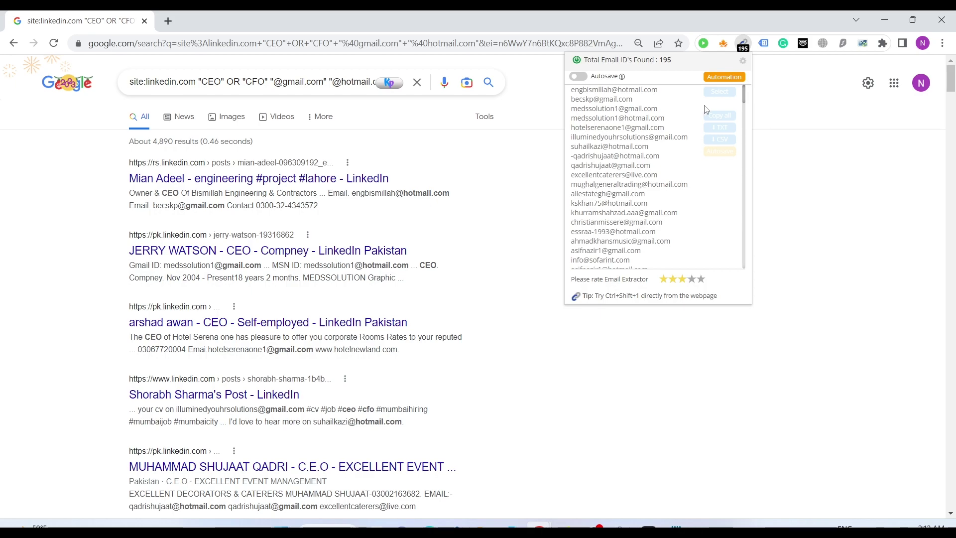
- Copy the 195 emails into the download (4) list, removing the trailing partial addresses and upgrade note
{"action": "left_click", "coordinate": [720, 116]}
{"action": "key", "text": "alt+Tab"}
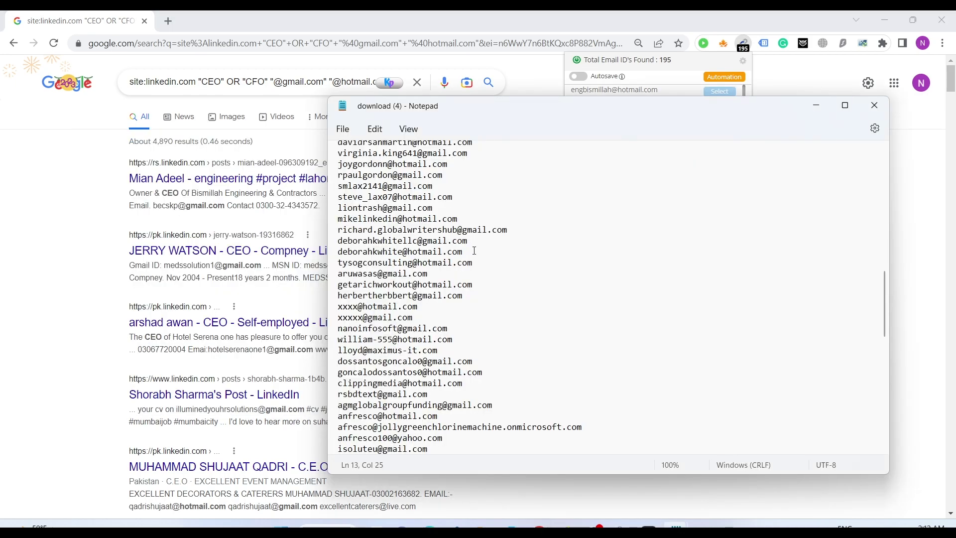
{"action": "scroll", "coordinate": [480, 301], "scroll_direction": "down", "scroll_amount": 10}
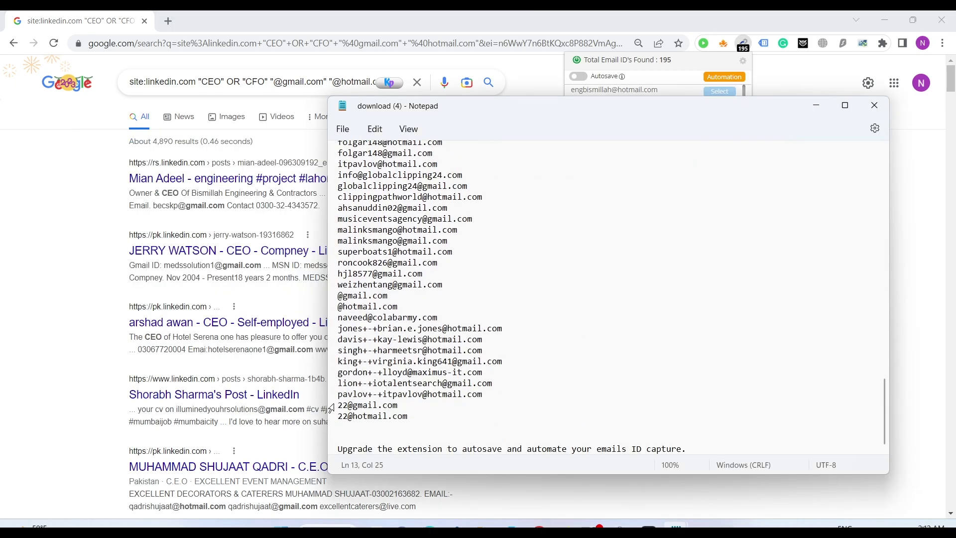
{"action": "left_click_drag", "start_coordinate": [340, 406], "coordinate": [807, 455]}
{"action": "key", "text": "ctrl+v"}
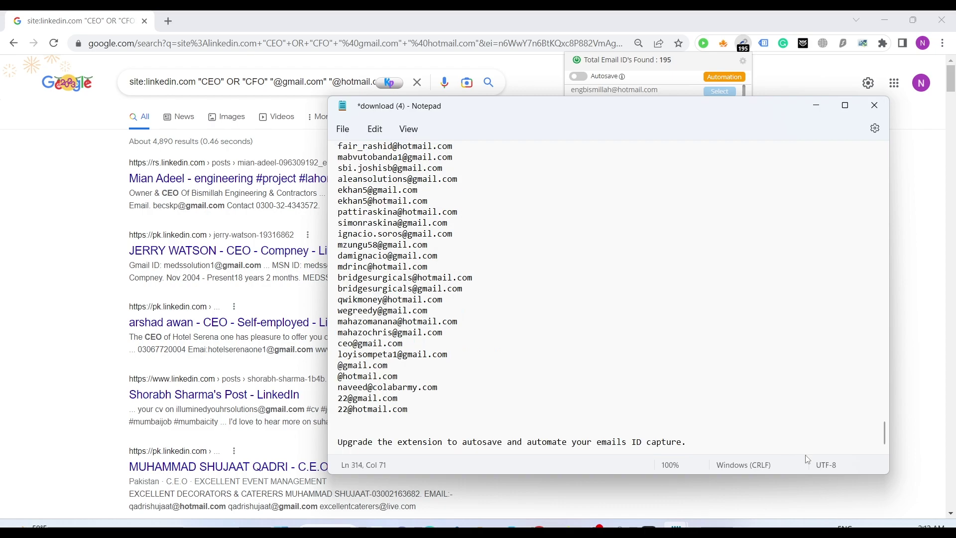
{"action": "key", "text": "shift+Home"}
{"action": "key", "text": "shift+Up"}
{"action": "key", "text": "shift+Up"}
{"action": "key", "text": "shift+Up"}
{"action": "key", "text": "shift+Up"}
{"action": "key", "text": "shift+Up"}
{"action": "key", "text": "shift+Up"}
{"action": "key", "text": "shift+Up"}
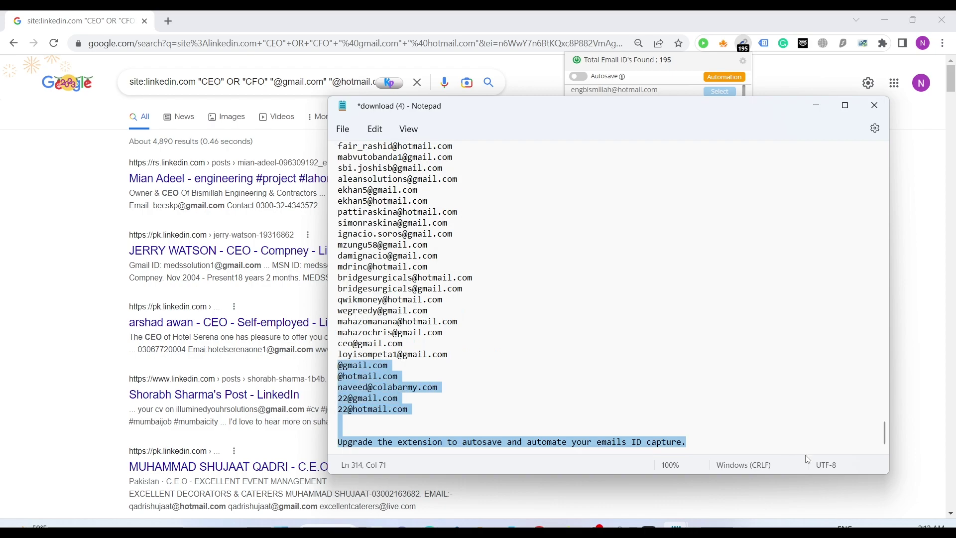
{"action": "key", "text": "BackSpace"}
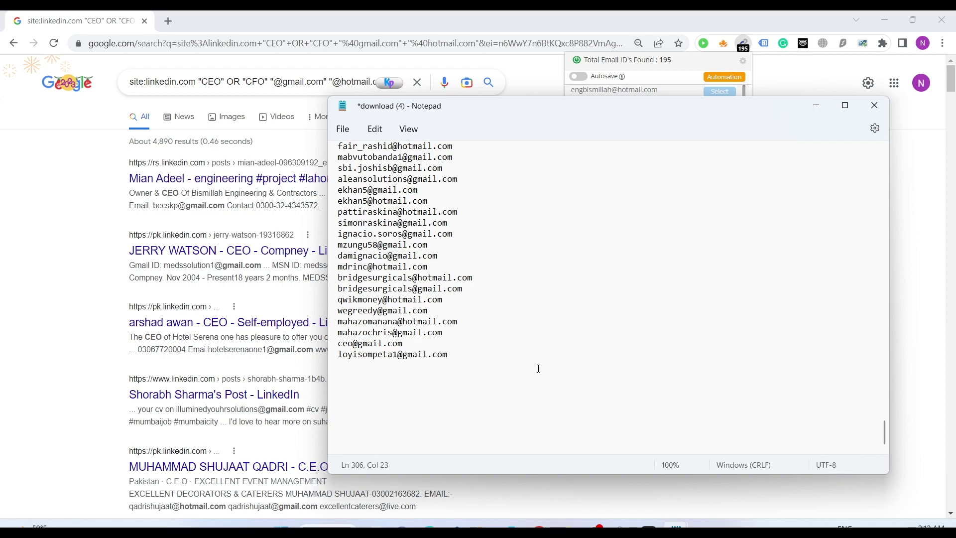
{"action": "scroll", "coordinate": [539, 368], "scroll_direction": "up", "scroll_amount": 5}
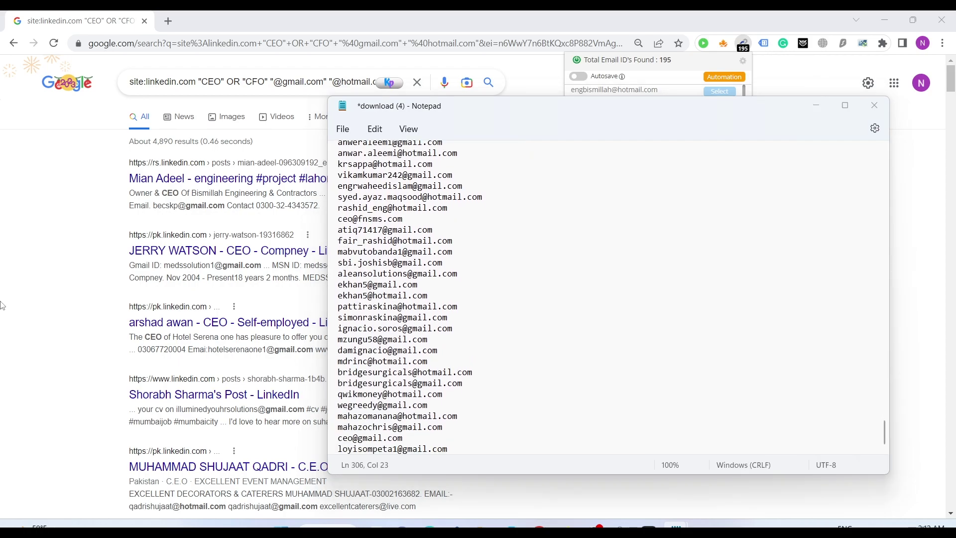
{"action": "left_click", "coordinate": [1, 280]}
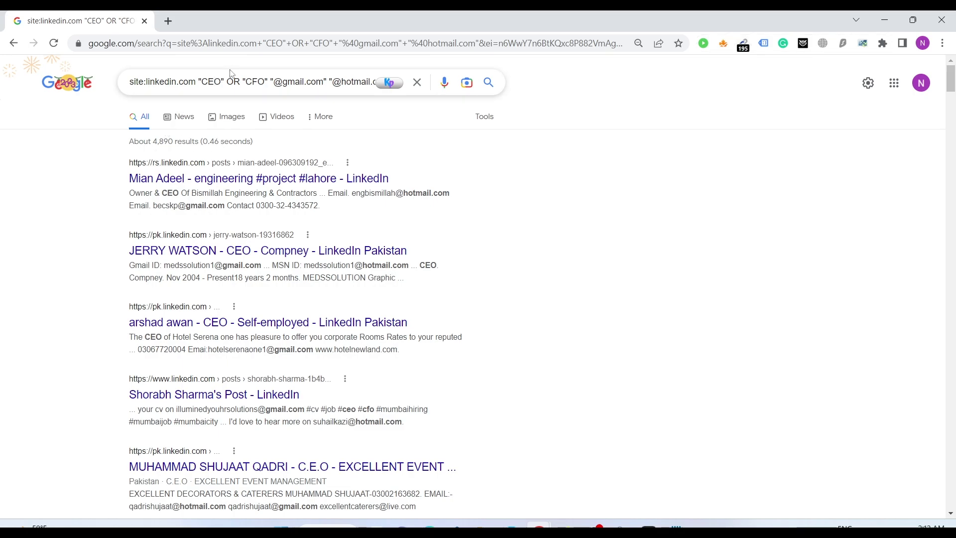
- Review the LinkedIn CEO query in Google's search box from start to end, leaving it unchanged
{"action": "left_click", "coordinate": [252, 82]}
{"action": "key", "text": "End"}
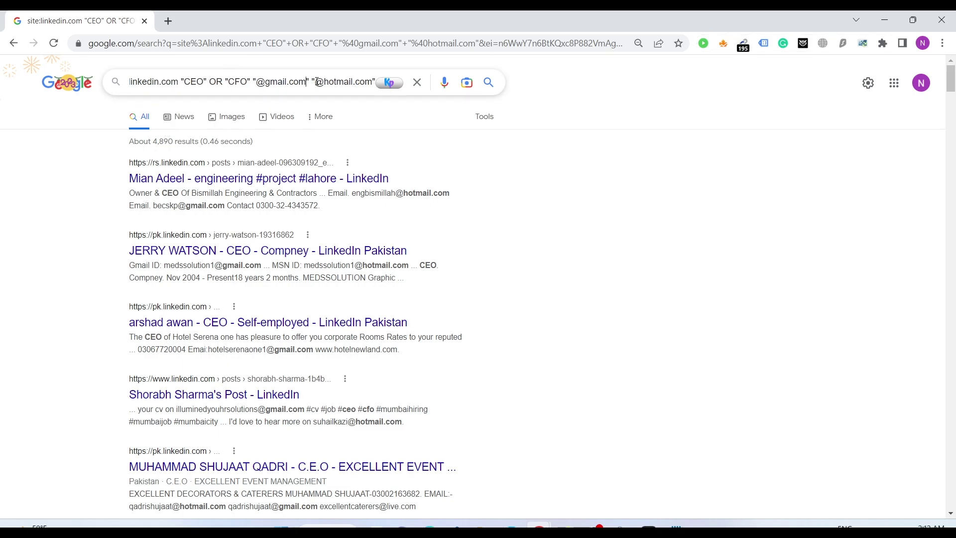
{"action": "key", "text": "Home"}
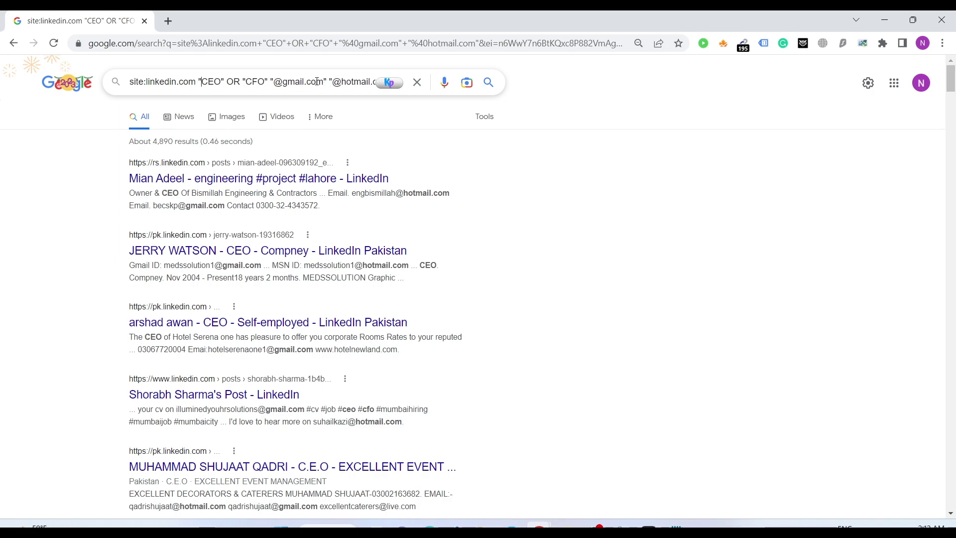
{"action": "key", "text": "ctrl+shift+Right"}
{"action": "key", "text": "ctrl+Right"}
{"action": "key", "text": "End"}
- Bring LetsExtract Email Studio forward and reopen its Welcome window of extraction methods
{"action": "mouse_move", "coordinate": [621, 524]}
{"action": "left_click", "coordinate": [620, 468]}
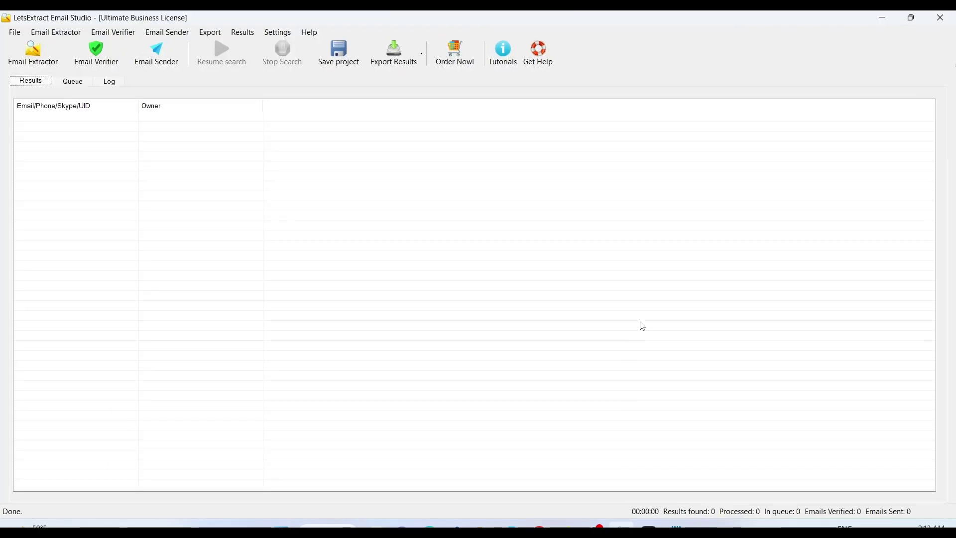
{"action": "left_click", "coordinate": [22, 54]}
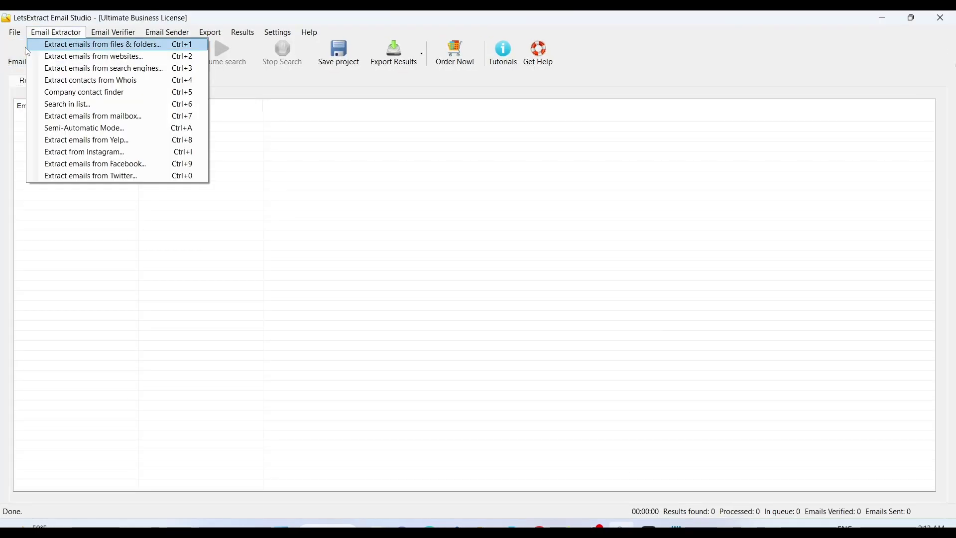
{"action": "left_click", "coordinate": [7, 60]}
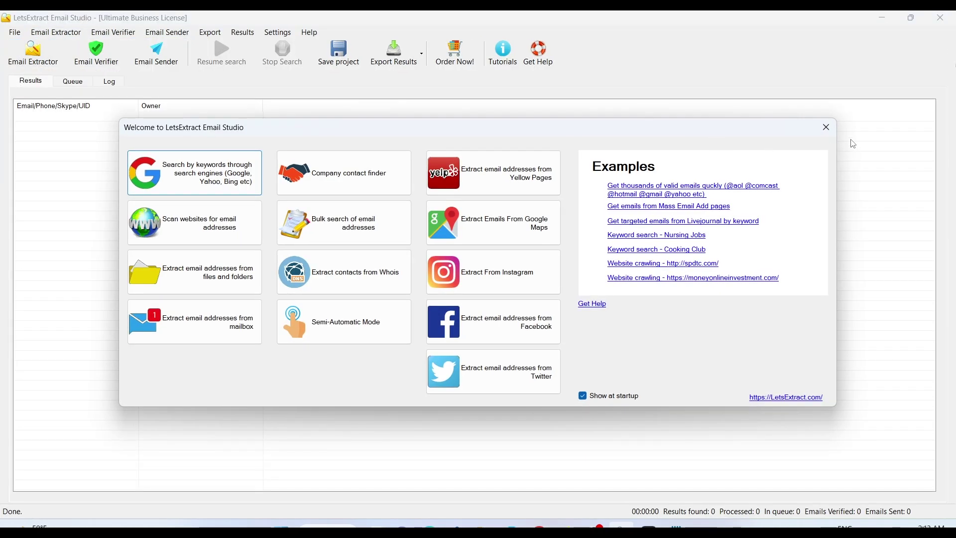
{"action": "left_click", "coordinate": [830, 130]}
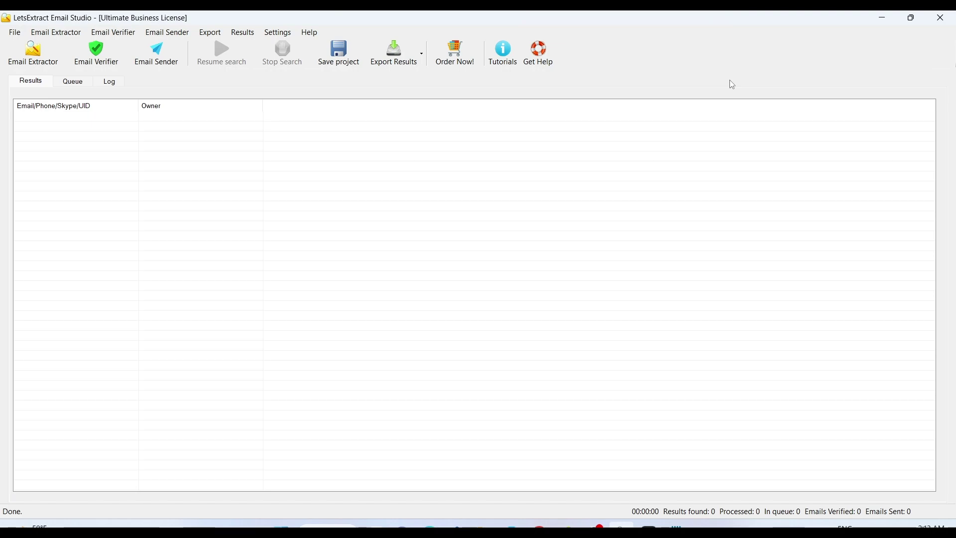
{"action": "left_click", "coordinate": [33, 53]}
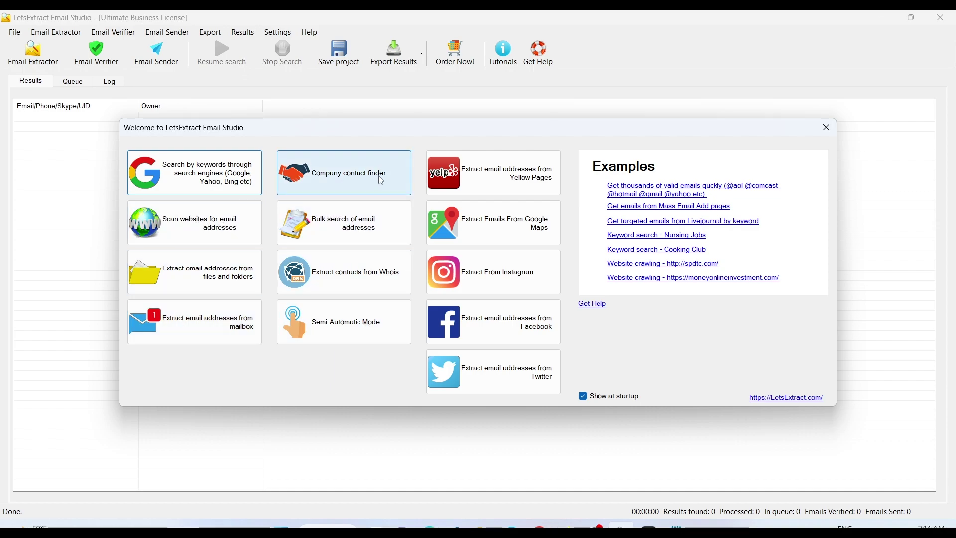
- Choose the search-engine keyword search and replace 'beauty salons' with 'CEOs in california'
{"action": "left_click", "coordinate": [351, 179]}
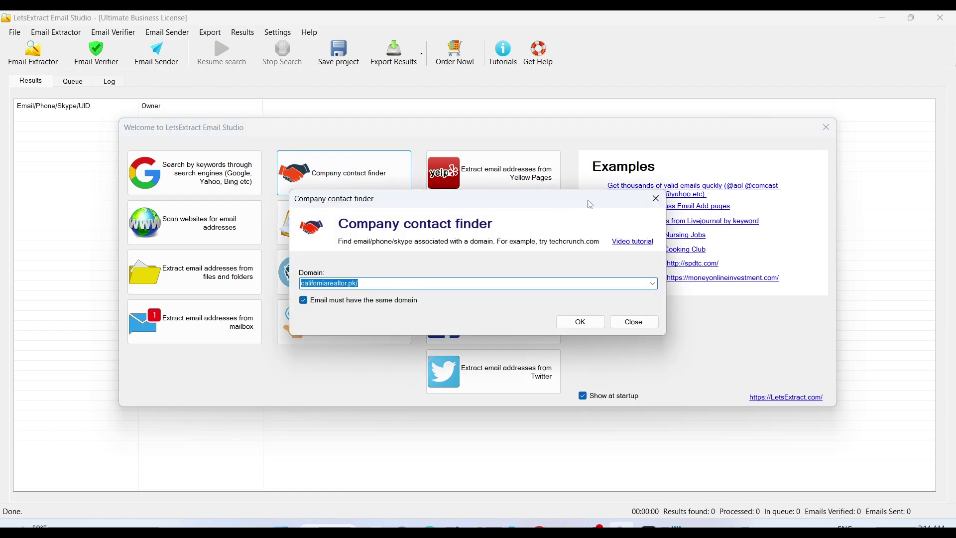
{"action": "left_click", "coordinate": [660, 199]}
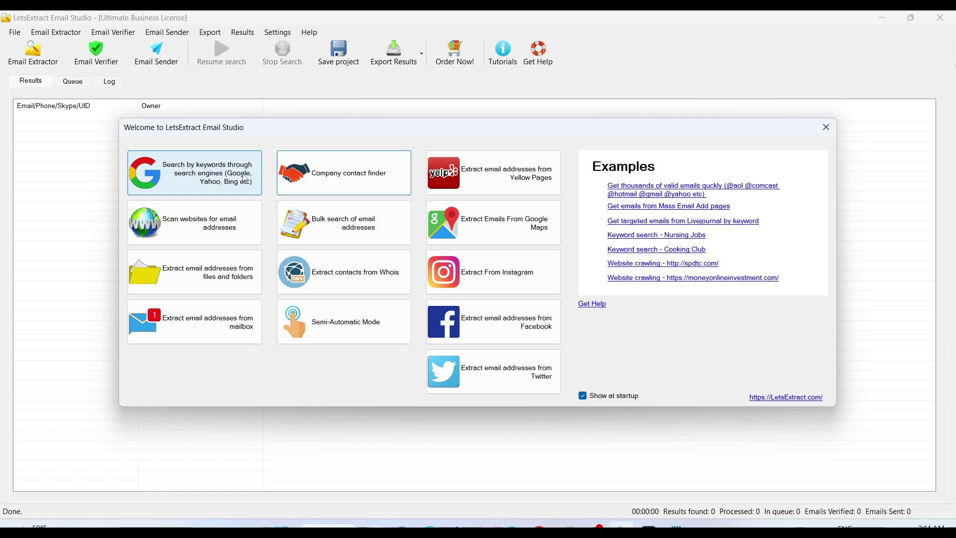
{"action": "left_click", "coordinate": [246, 180]}
{"action": "left_click", "coordinate": [424, 215]}
{"action": "key", "text": "ctrl+a"}
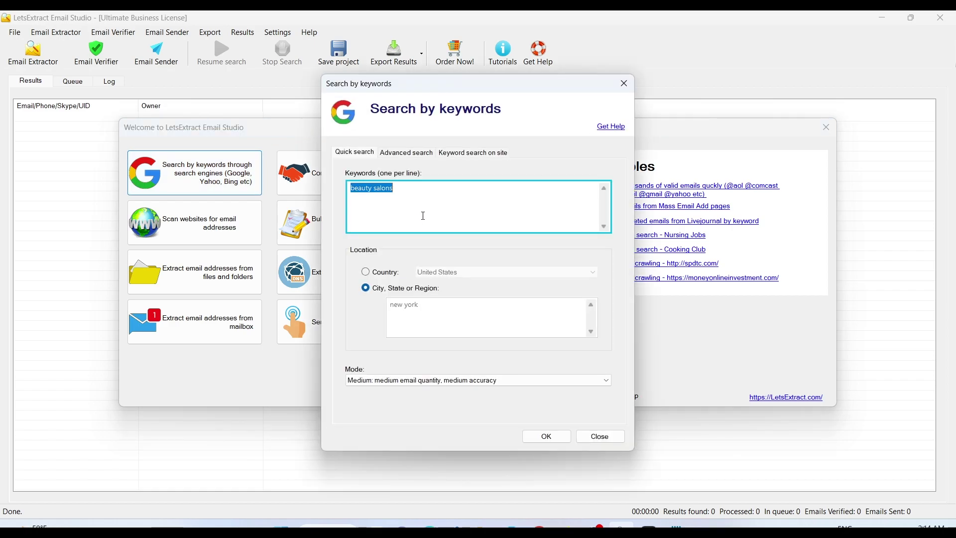
{"action": "key", "text": "BackSpace"}
{"action": "type", "text": "CEO"}
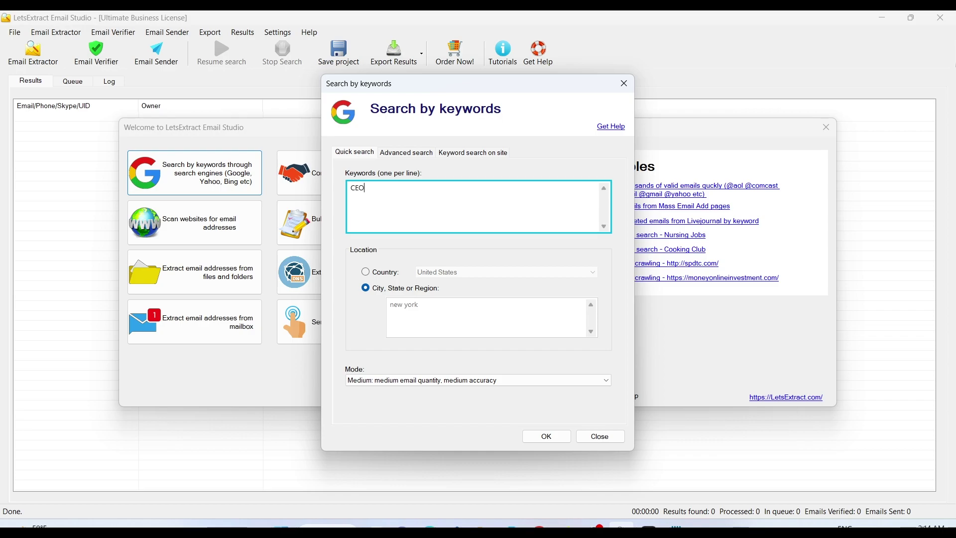
{"action": "type", "text": "s in california"}
- Set the country to United States, keep Medium search mode, and start the search
{"action": "key", "text": "ctrl+a"}
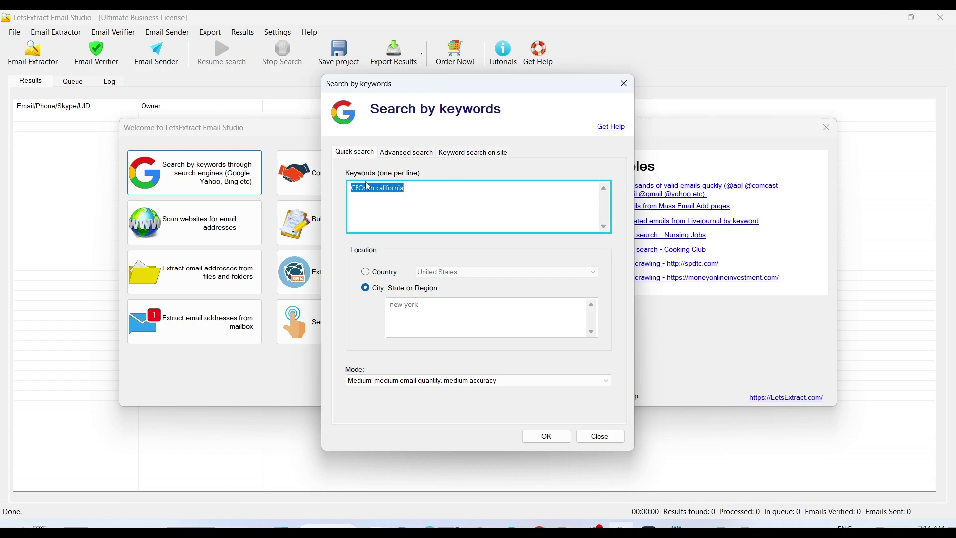
{"action": "left_click", "coordinate": [427, 188]}
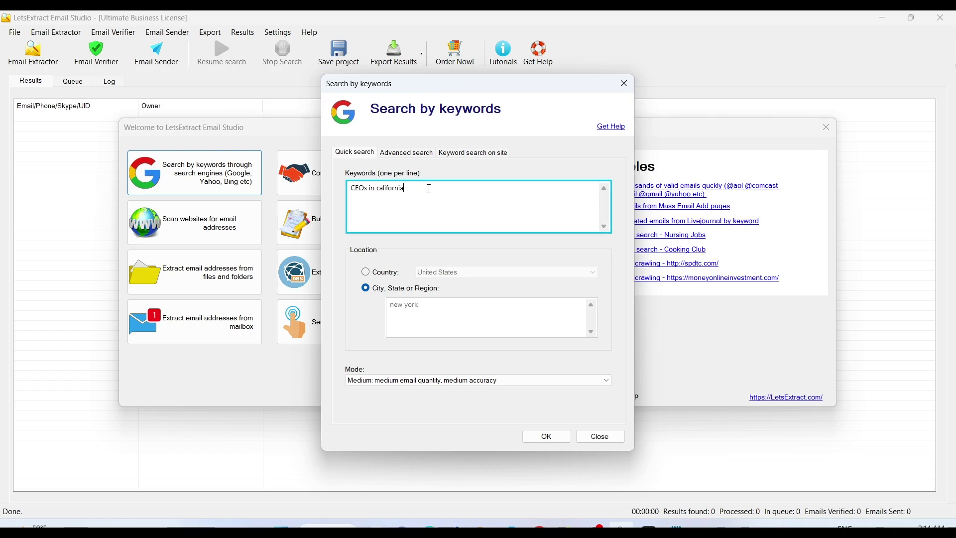
{"action": "left_click", "coordinate": [366, 272]}
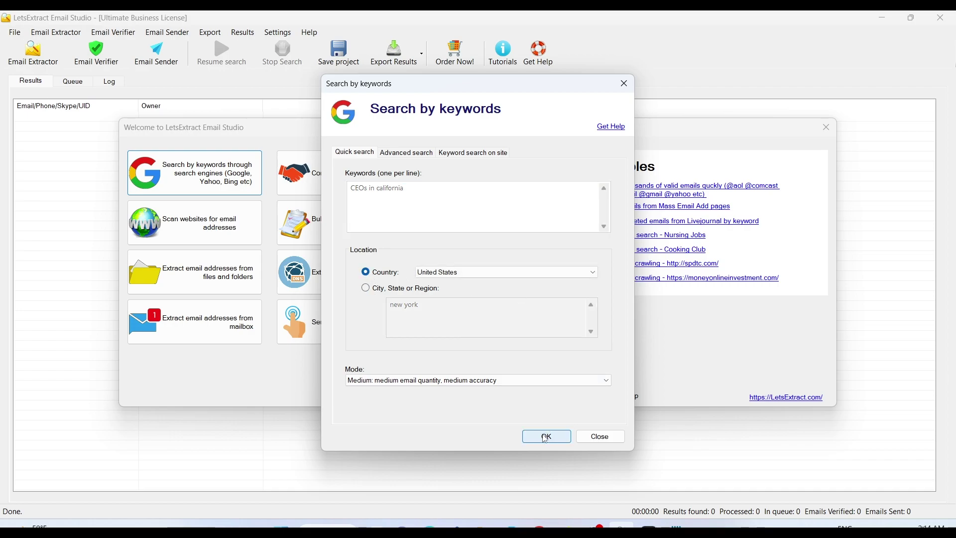
{"action": "left_click", "coordinate": [518, 383]}
{"action": "left_click", "coordinate": [500, 422]}
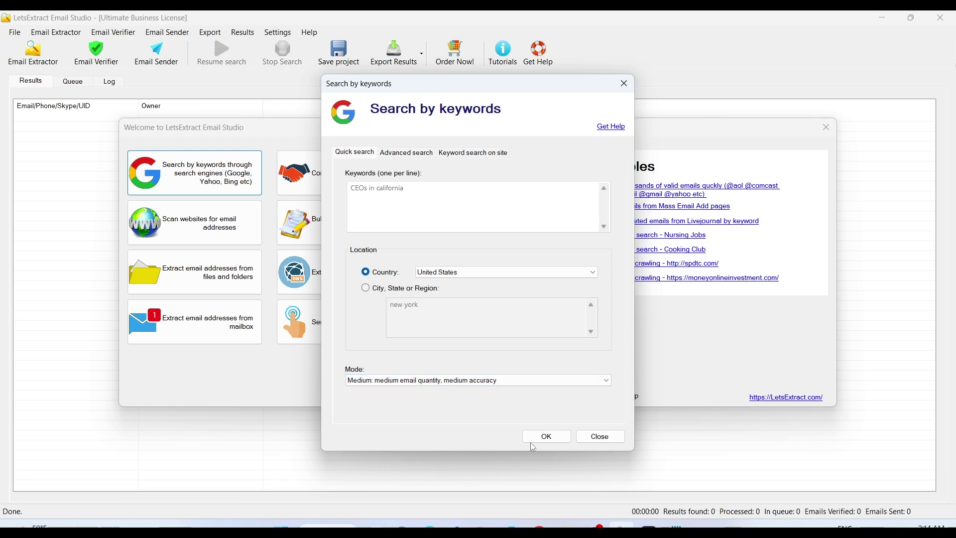
{"action": "left_click", "coordinate": [533, 445]}
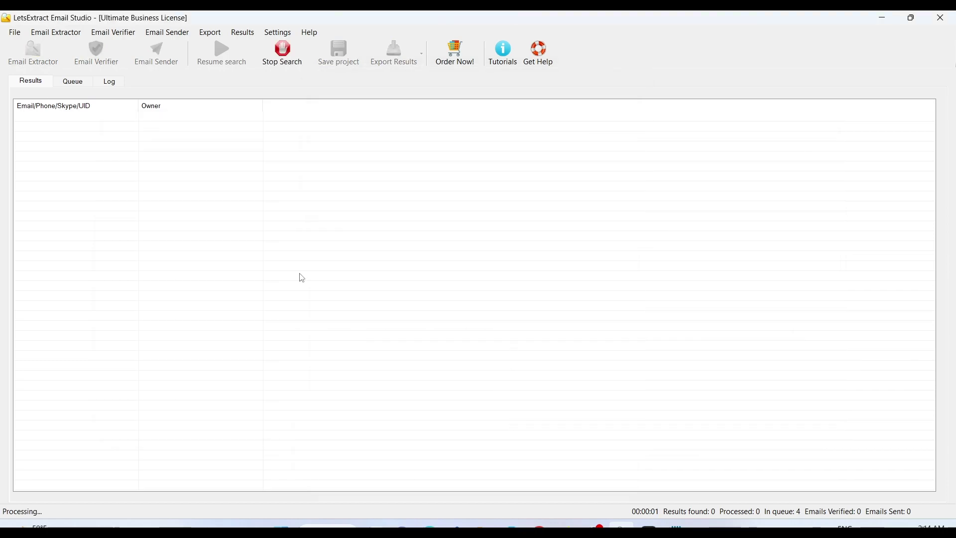
- Check the page queue, then browse the 28 collected email results across the table's columns
{"action": "left_click", "coordinate": [69, 82]}
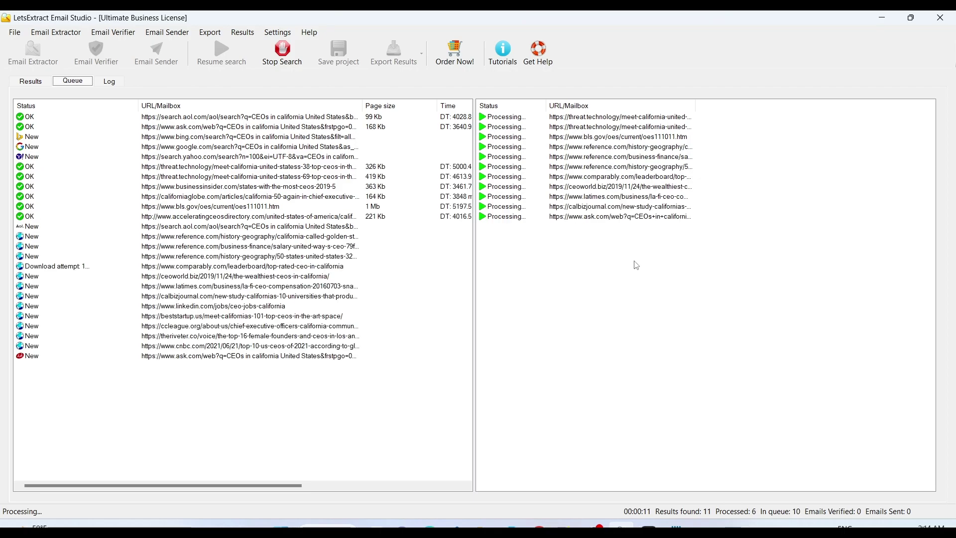
{"action": "left_click", "coordinate": [31, 82]}
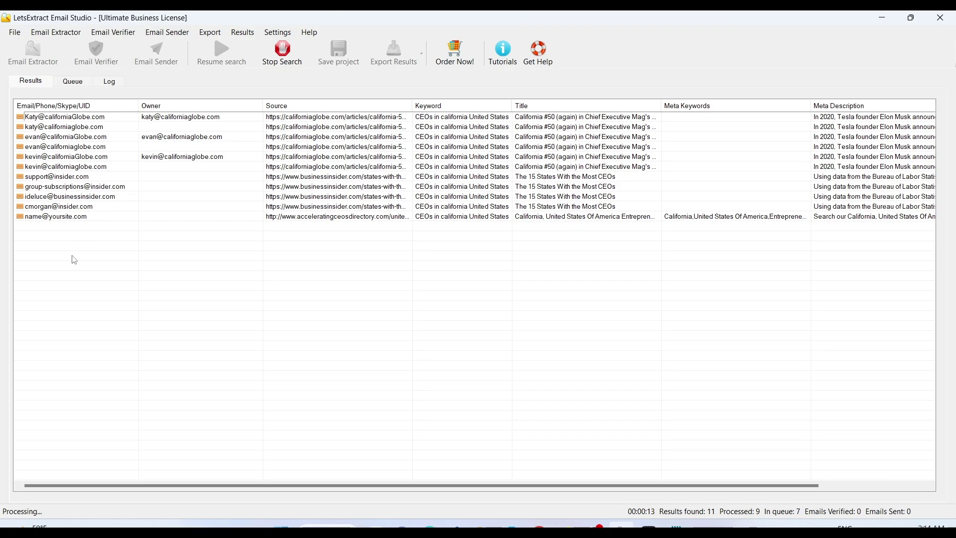
{"action": "scroll", "coordinate": [72, 264], "scroll_direction": "right", "scroll_amount": 2}
{"action": "scroll", "coordinate": [72, 264], "scroll_direction": "left", "scroll_amount": 2}
{"action": "scroll", "coordinate": [134, 255], "scroll_direction": "right", "scroll_amount": 2}
{"action": "scroll", "coordinate": [134, 255], "scroll_direction": "left", "scroll_amount": 2}
{"action": "scroll", "coordinate": [135, 255], "scroll_direction": "right", "scroll_amount": 2}
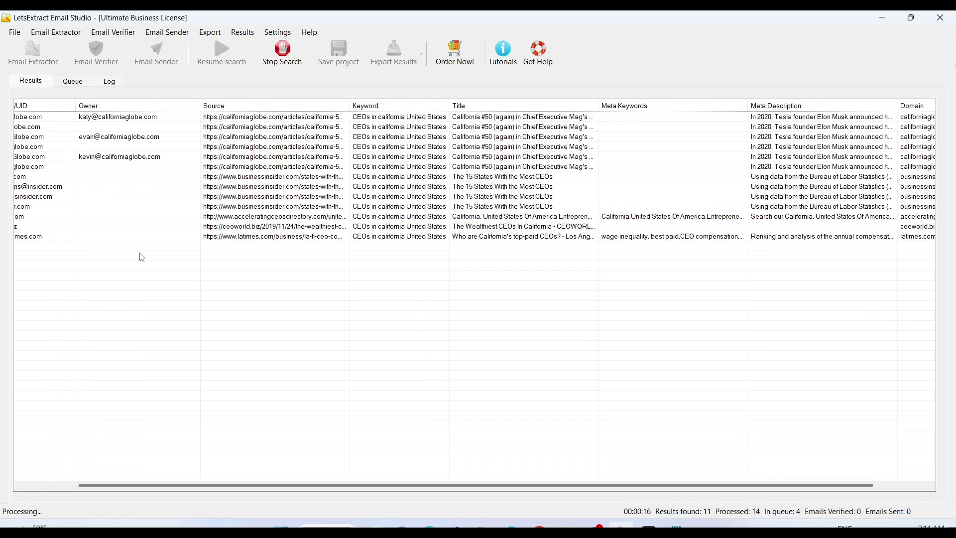
{"action": "scroll", "coordinate": [141, 257], "scroll_direction": "left", "scroll_amount": 2}
{"action": "scroll", "coordinate": [134, 260], "scroll_direction": "right", "scroll_amount": 2}
{"action": "scroll", "coordinate": [137, 261], "scroll_direction": "left", "scroll_amount": 2}
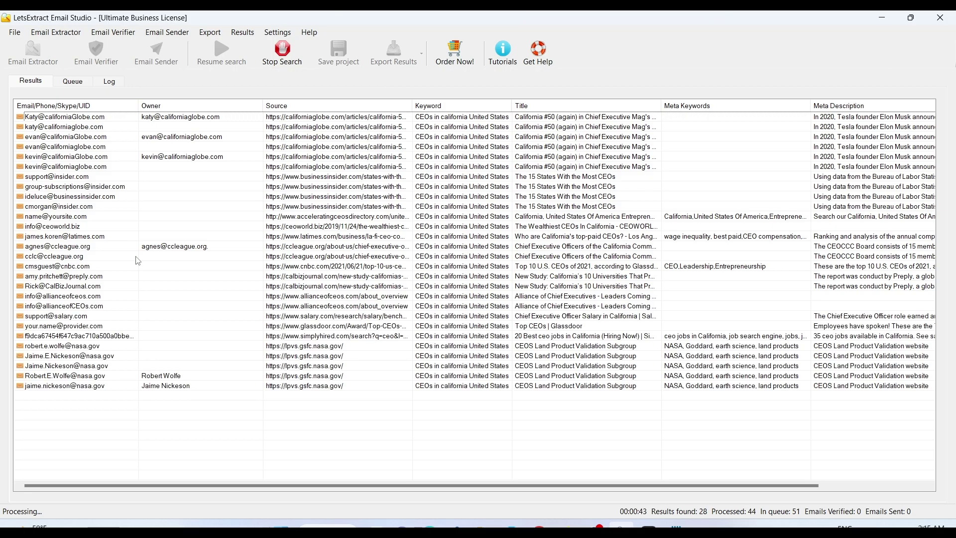
- Switch to the Queue tab to watch the 'CEOs in california' search process its pages
{"action": "left_click", "coordinate": [74, 82]}
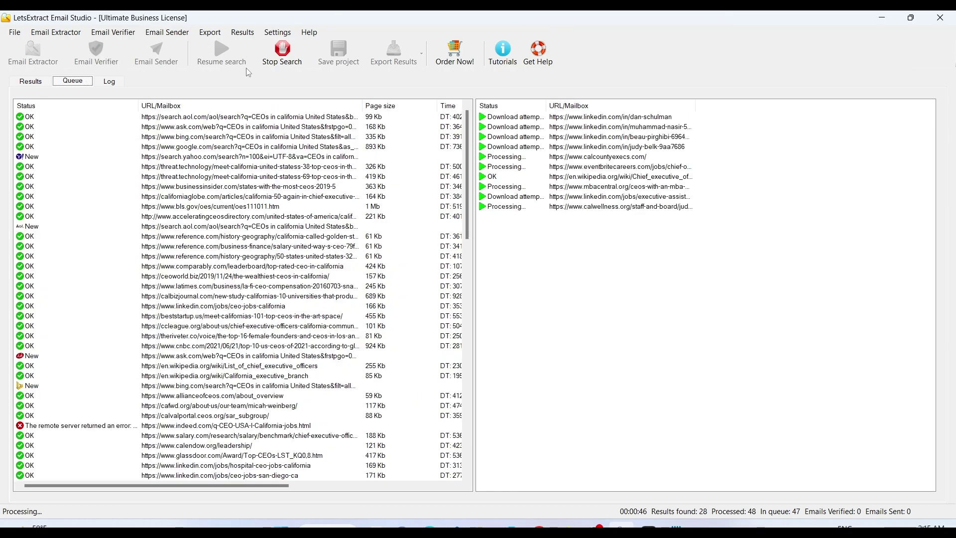